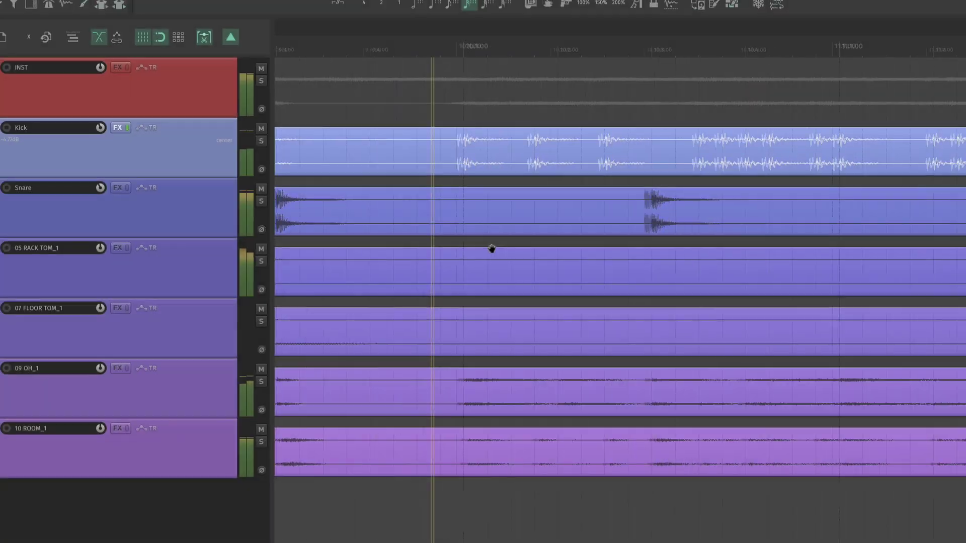
left_click_drag(492, 249, 472, 250)
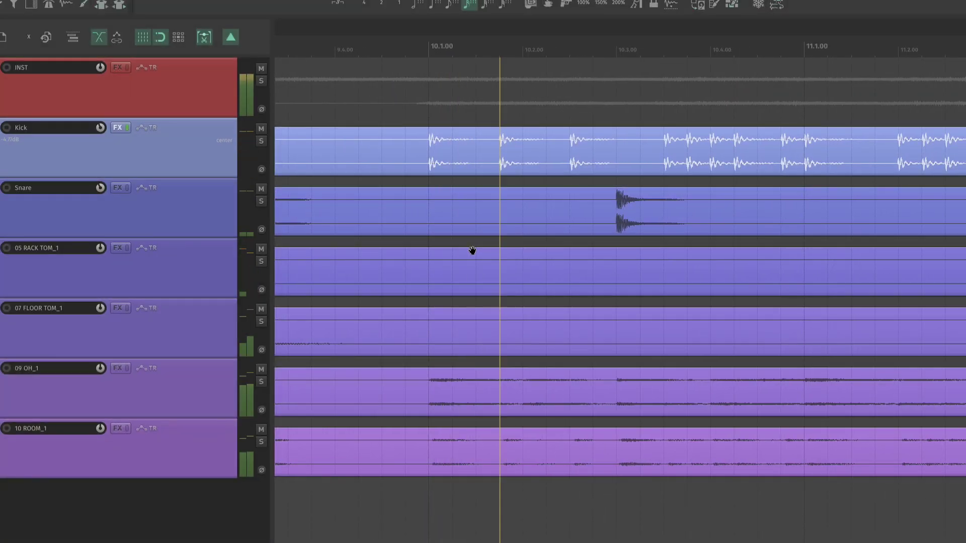
scroll(537, 198, "down", 3)
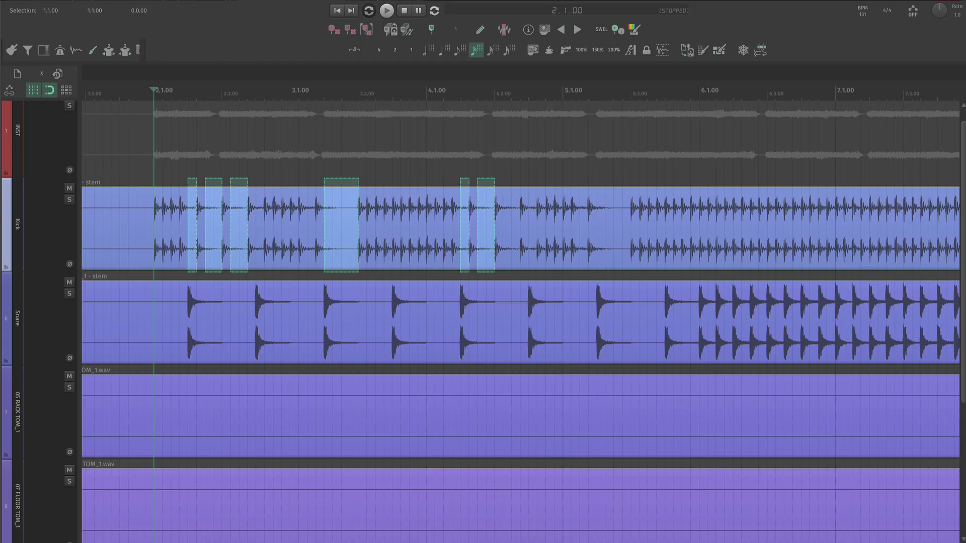
- Mark the silent gaps between kick hits on the Kick track with razor edit areas around bar 4
scroll(494, 229, "up", 6)
scroll(584, 230, "down", 4)
left_click(574, 230)
scroll(578, 230, "up", 3)
left_click_drag(542, 230, 590, 231)
scroll(454, 297, "right", 5)
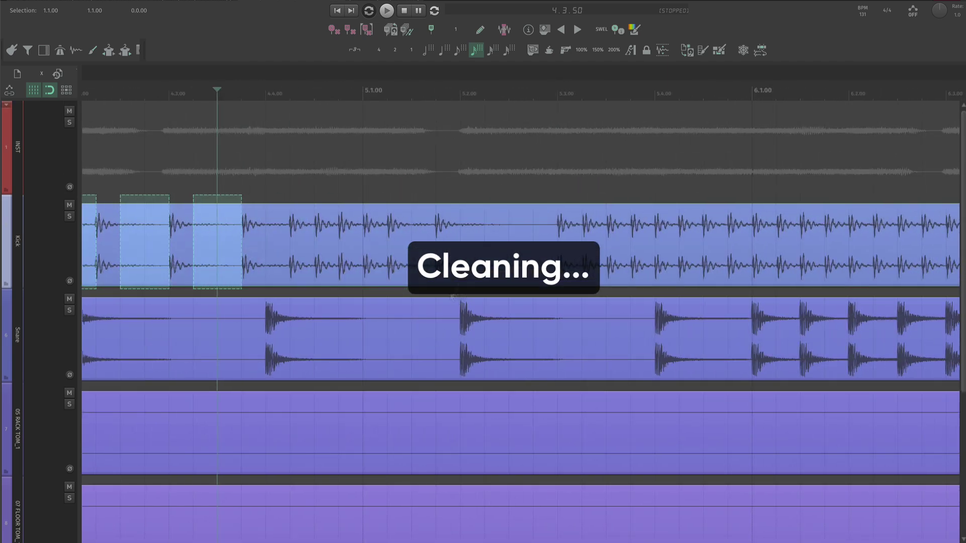
- Extend the razor edit selection on the Kick track to the silent gaps between bars 5 and 11
scroll(651, 363, "down", 3)
left_click_drag(460, 231, 773, 233)
scroll(651, 362, "up", 4)
scroll(554, 302, "right", 5)
left_click_drag(453, 263, 531, 263)
scroll(341, 351, "right", 5)
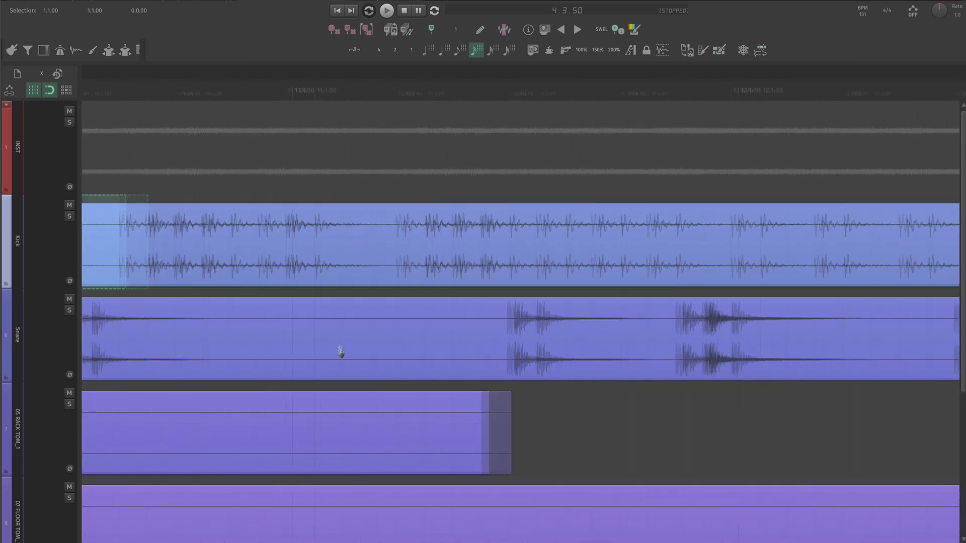
- Mark the silent gaps between kick hits from bar 11 to the start of bar 13 on the Kick track
left_click_drag(313, 248, 396, 248)
left_click_drag(508, 248, 537, 249)
left_click_drag(676, 248, 731, 248)
scroll(582, 302, "right", 5)
left_click_drag(296, 251, 354, 251)
left_click_drag(380, 252, 463, 251)
scroll(503, 302, "right", 4)
left_click_drag(266, 257, 349, 257)
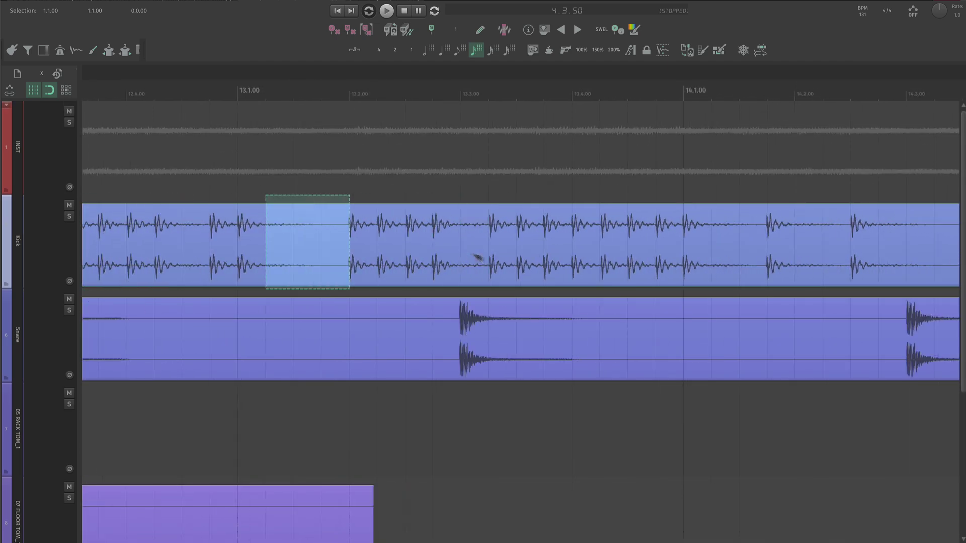
- Mark the remaining silent gaps between kick hits from bar 13 through about bar 16 on the Kick track
left_click_drag(461, 257, 488, 256)
scroll(489, 257, "right", 4)
left_click_drag(474, 257, 612, 257)
left_click_drag(340, 247, 423, 246)
left_click_drag(534, 251, 562, 252)
scroll(604, 257, "right", 6)
left_click_drag(465, 257, 493, 256)
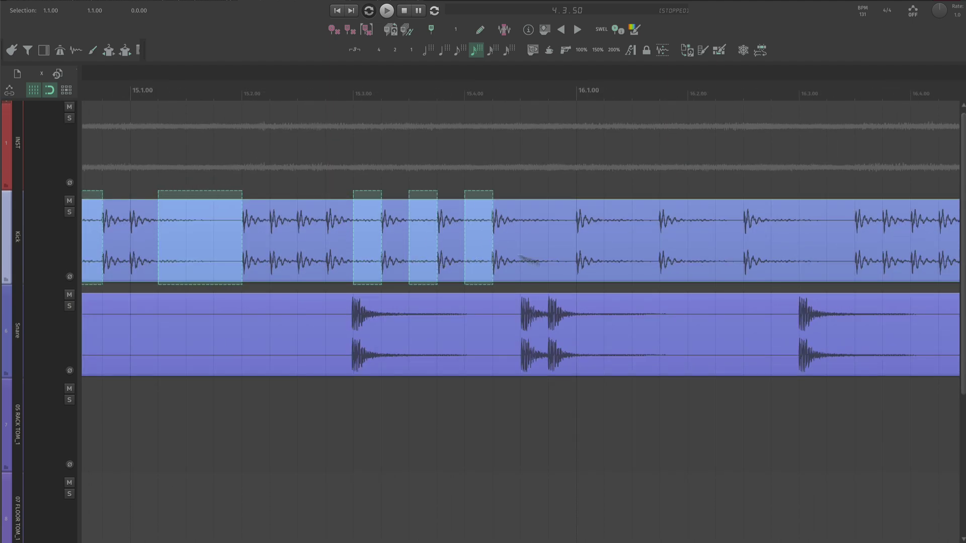
scroll(523, 259, "right", 4)
left_click_drag(190, 258, 327, 256)
left_click_drag(356, 257, 440, 257)
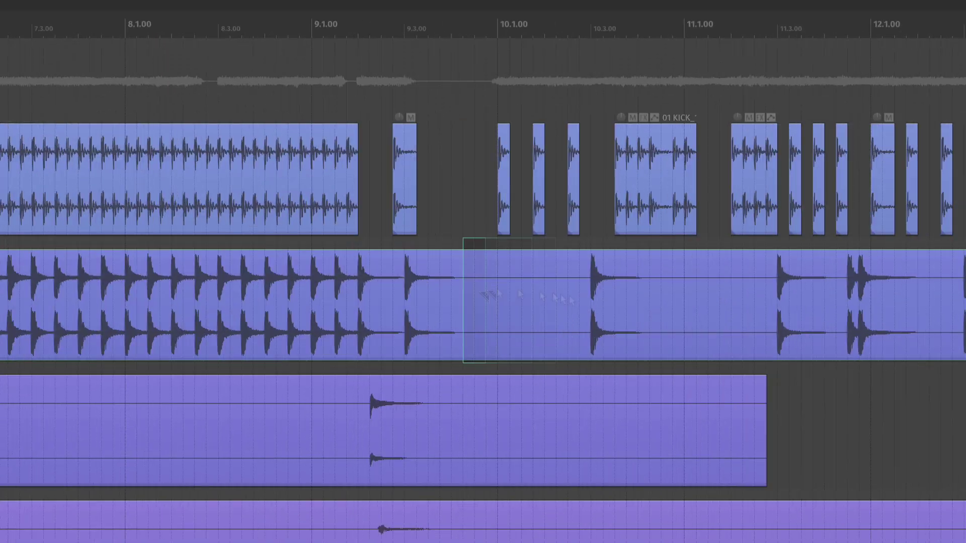
- Mark the silent stretches between snare hits on the Snare track with razor edit areas from about bar 10 onward
left_click_drag(573, 301, 590, 302)
left_click_drag(614, 302, 778, 302)
left_click_drag(812, 302, 848, 302)
scroll(604, 327, "right", 6)
left_click_drag(264, 352, 323, 352)
left_click_drag(344, 352, 508, 353)
scroll(352, 352, "right", 5)
left_click_drag(269, 367, 395, 368)
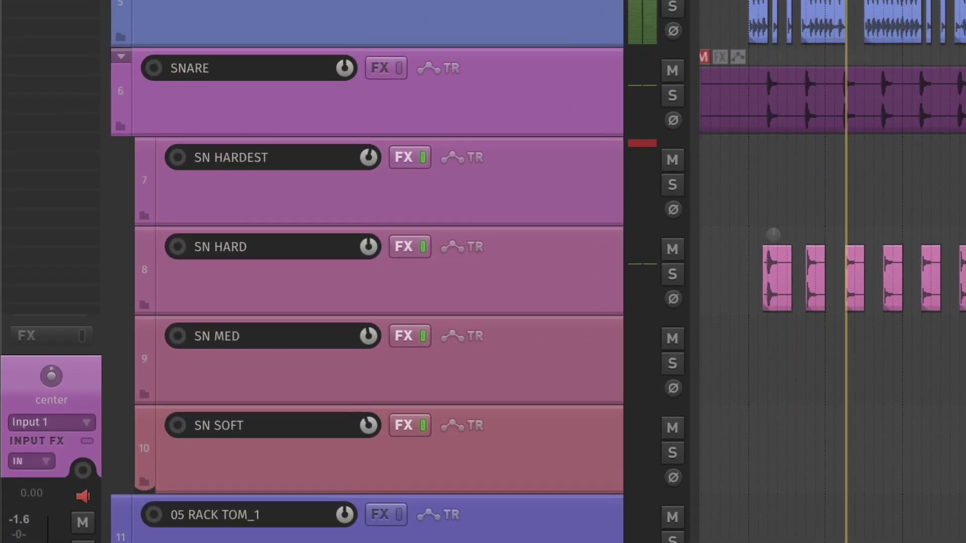
scroll(833, 272, "up", 2)
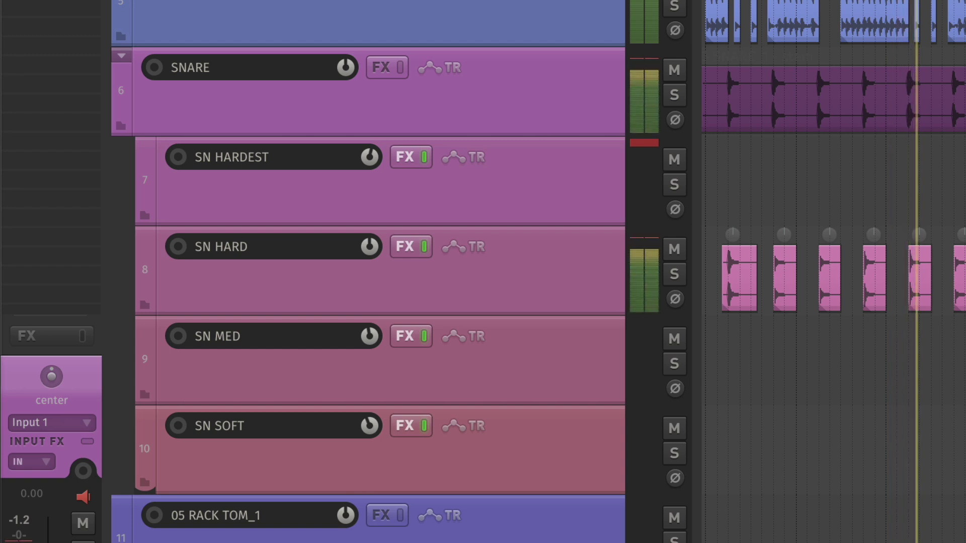
scroll(833, 272, "up", 3)
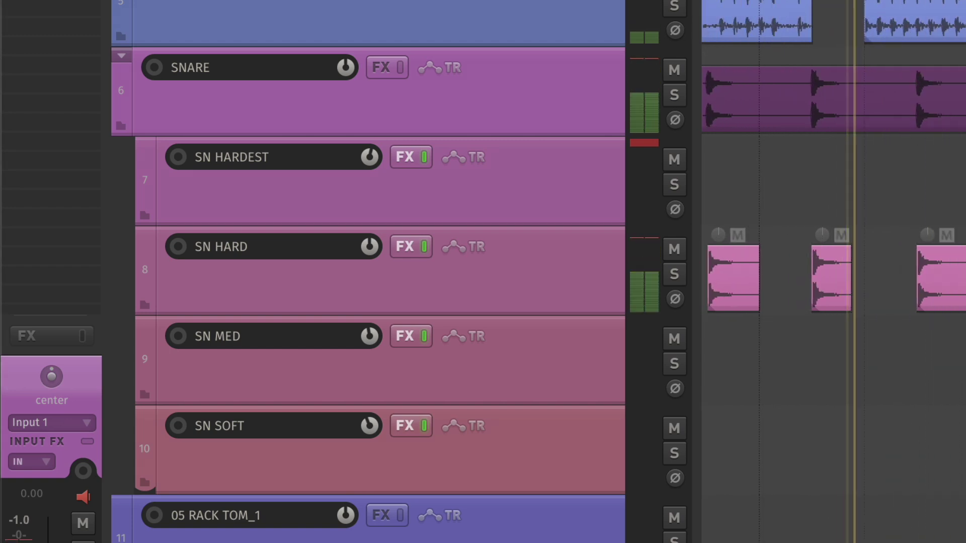
scroll(833, 271, "down", 3)
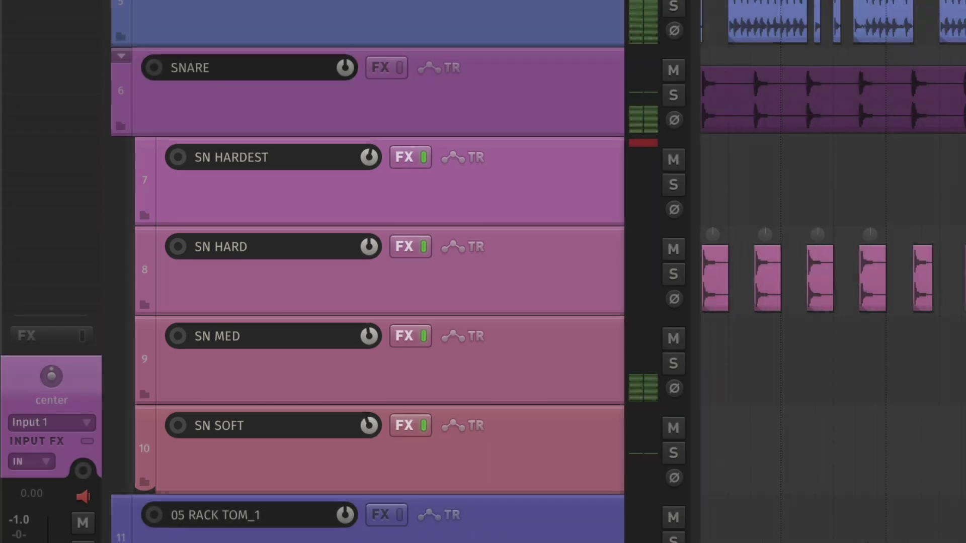
scroll(483, 324, "up", 3)
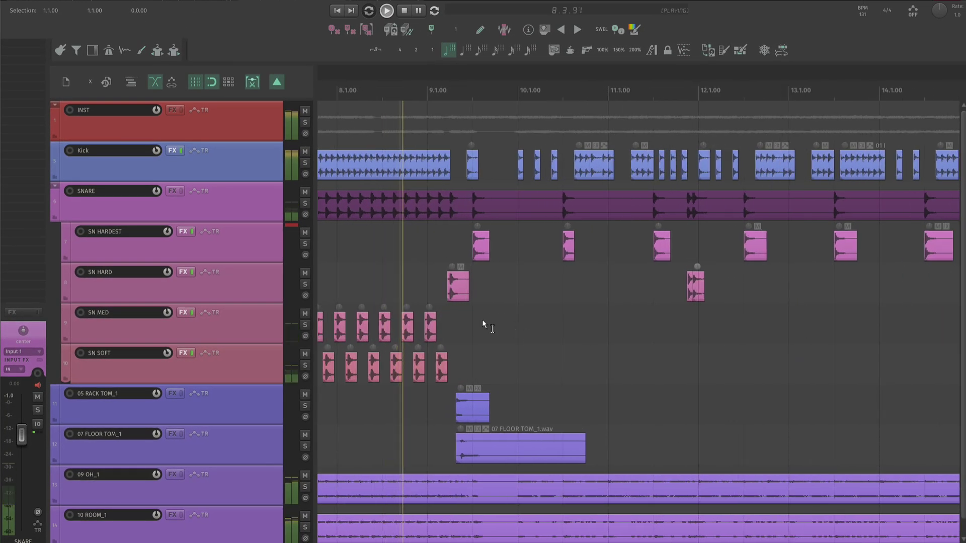
scroll(571, 331, "down", 5)
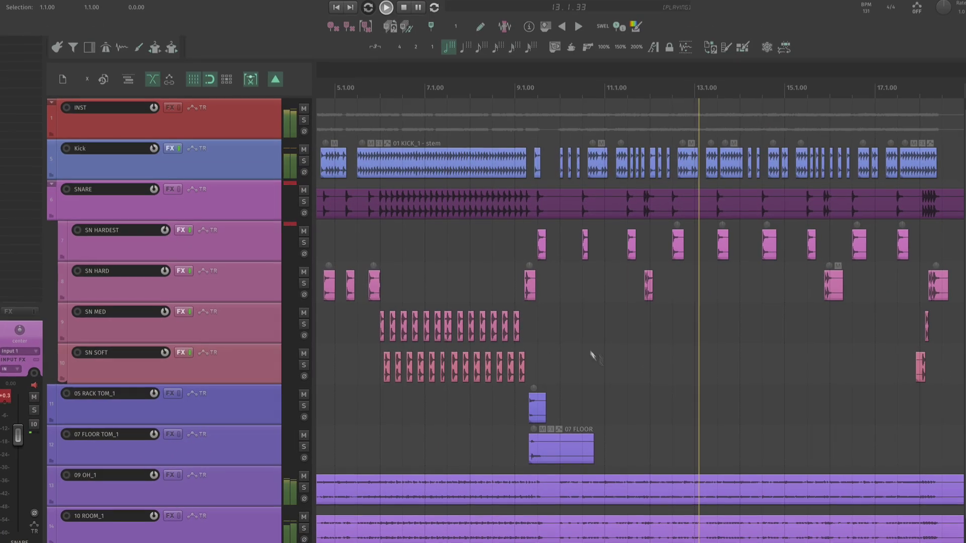
scroll(705, 304, "up", 5)
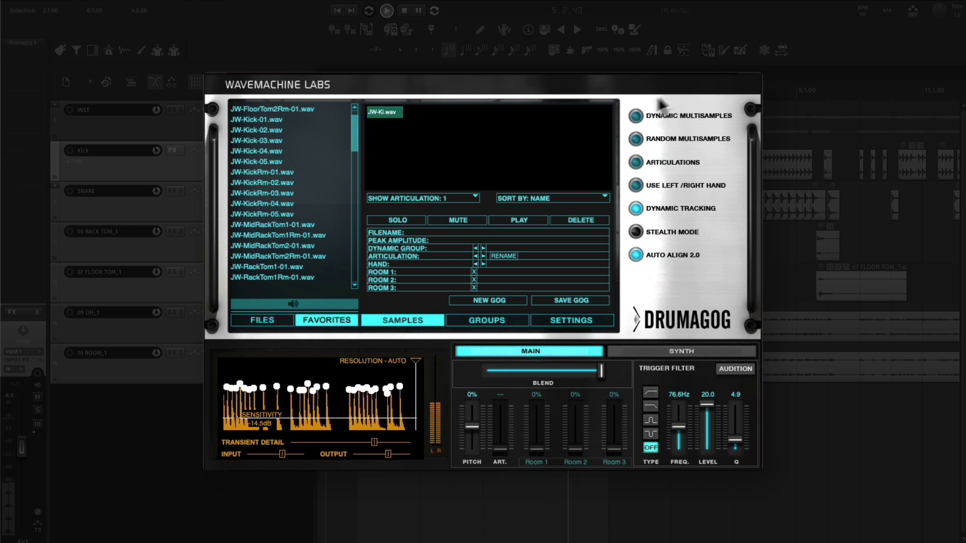
- Try the kick samples JW-Kick-02 to JW-Kick-05 in Drumagog's favorites, ending on JW-Kick-01
left_click(276, 129)
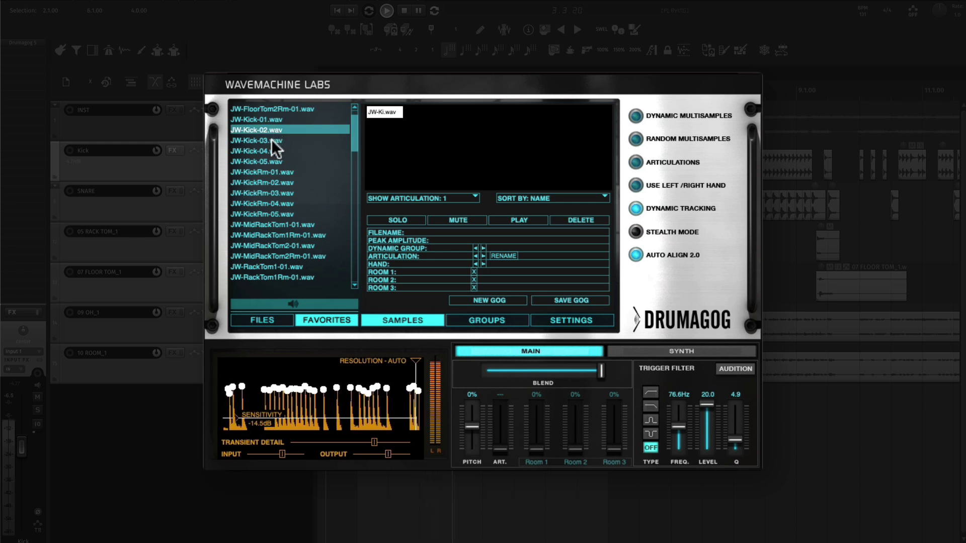
left_click(270, 139)
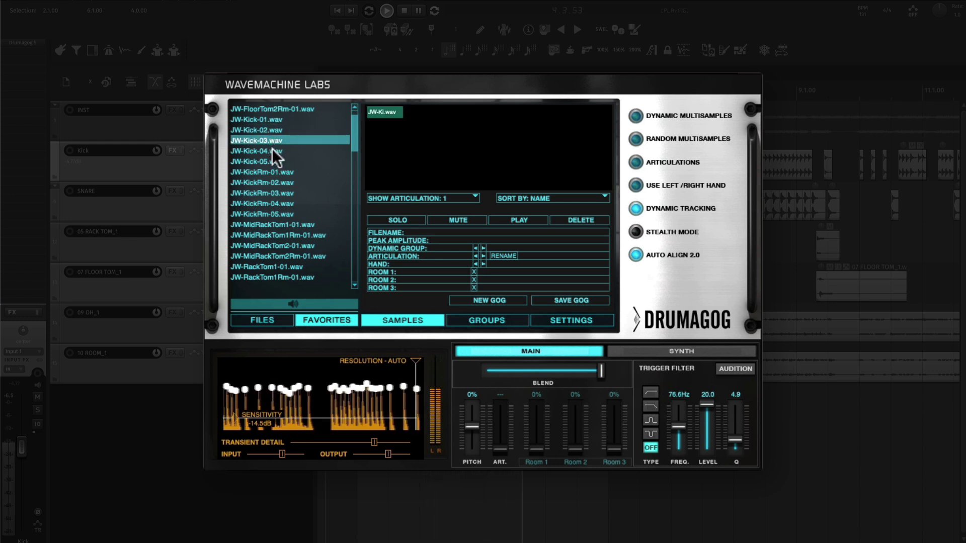
left_click(273, 150)
left_click(275, 161)
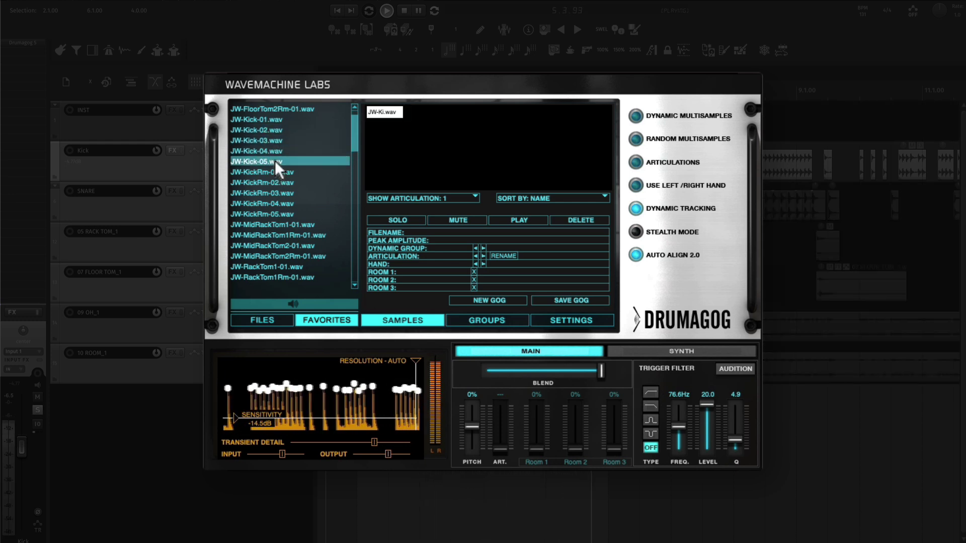
left_click(286, 120)
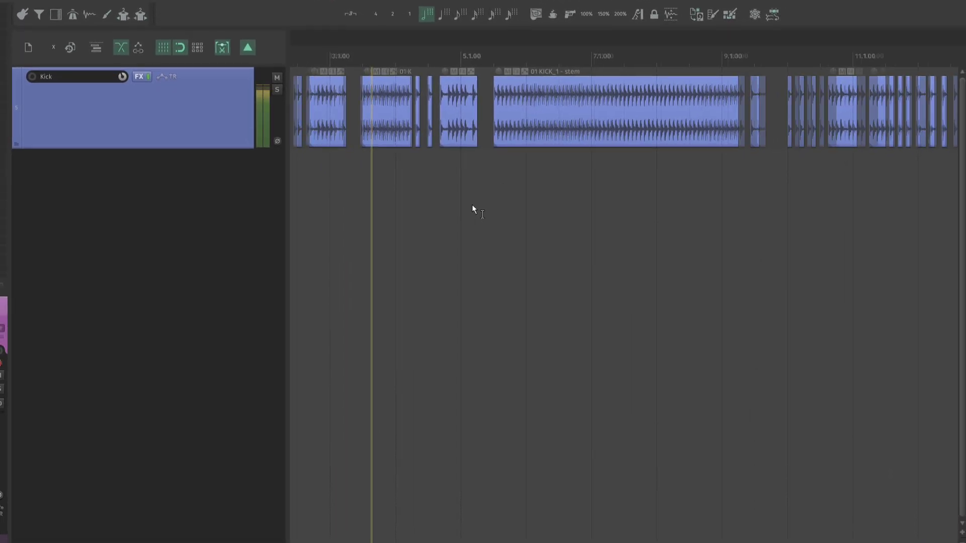
- Move the long fast kick passage in bars 5 to 9 onto a duplicated Kick track and lower that track to about -8 dB
scroll(509, 196, "up", 1)
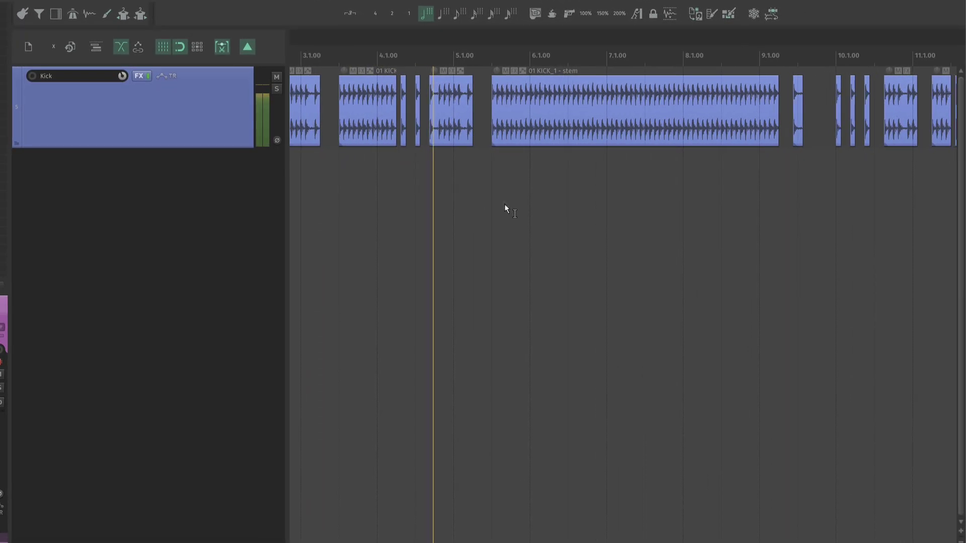
left_click(230, 124)
key("ctrl+d")
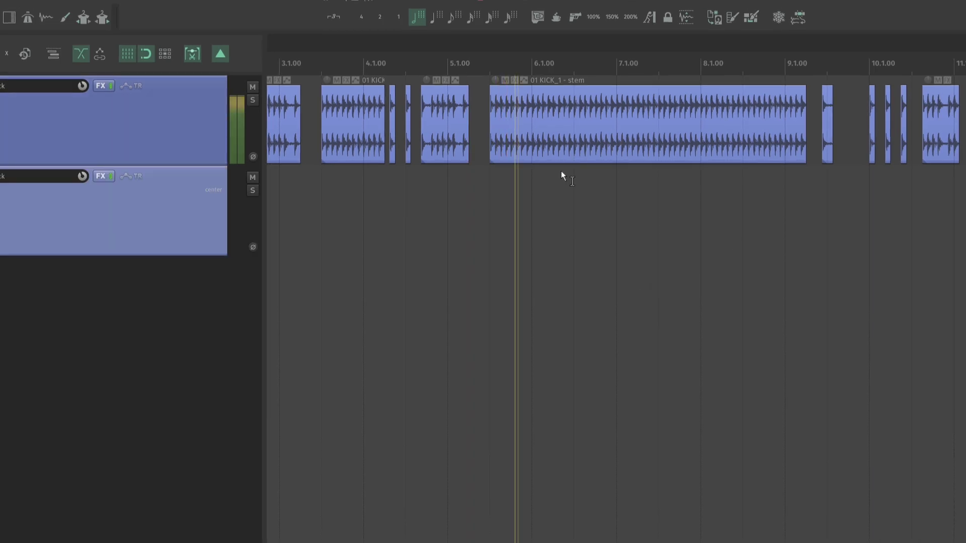
left_click(598, 109)
left_click_drag(602, 142, 602, 233)
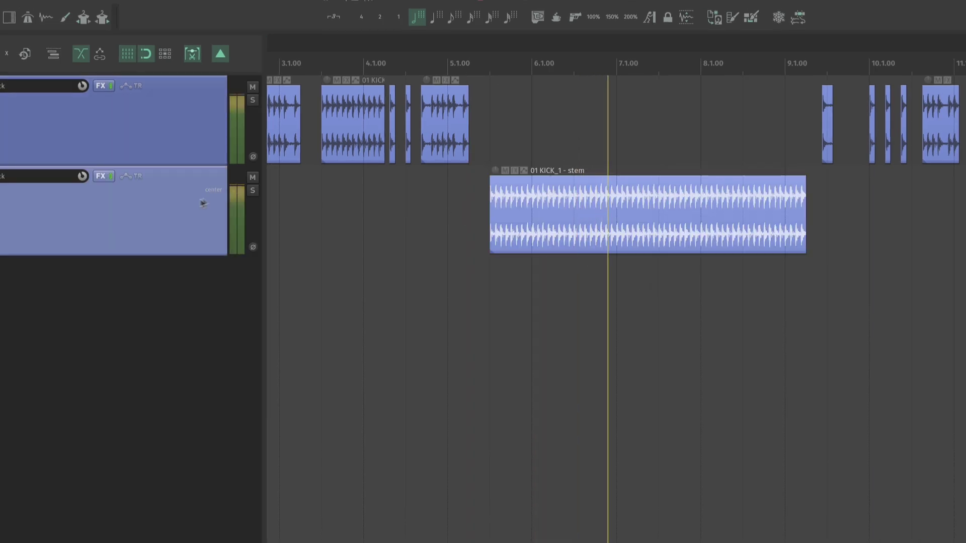
left_click_drag(22, 437, 23, 456)
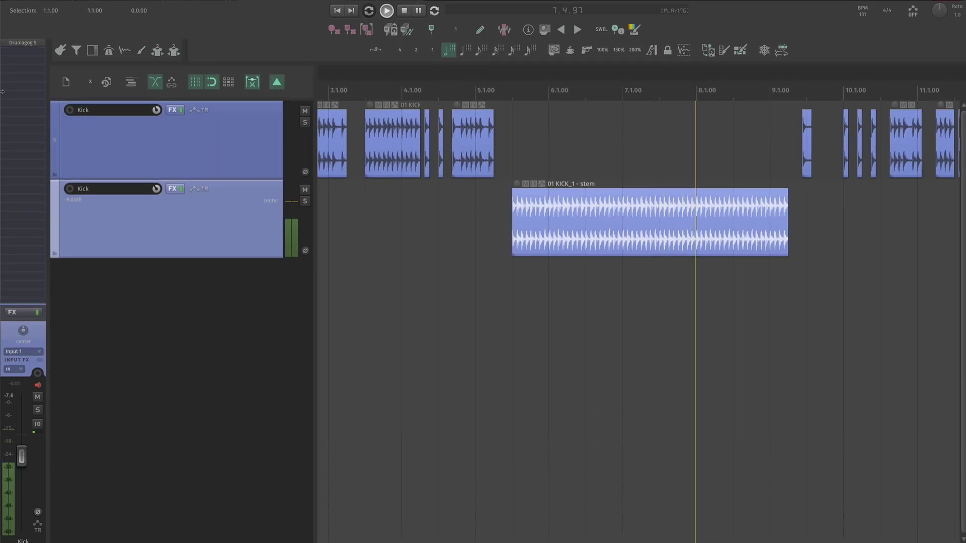
- Add FabFilter Pro-MB to the duplicated Kick track and play from shortly before its long kick item
double_click(30, 54)
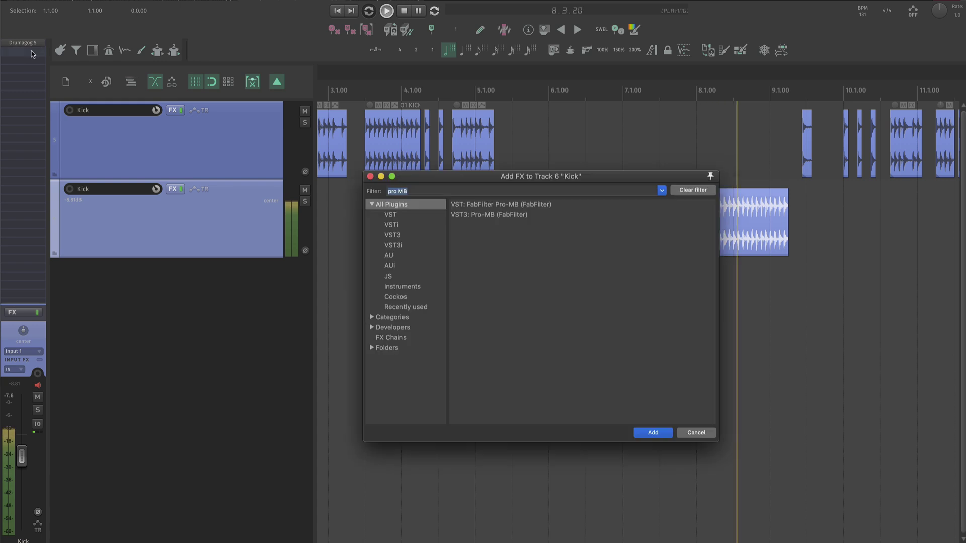
double_click(540, 209)
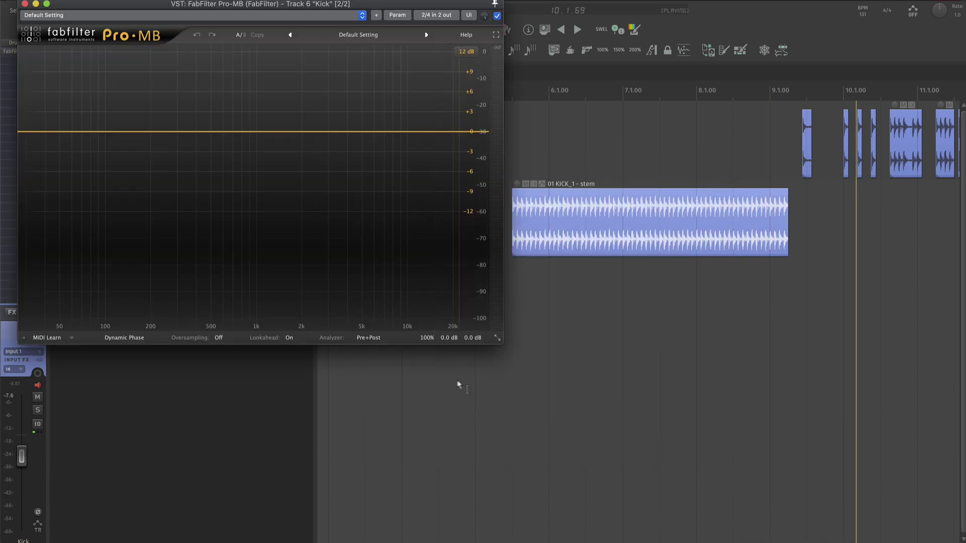
left_click(457, 384)
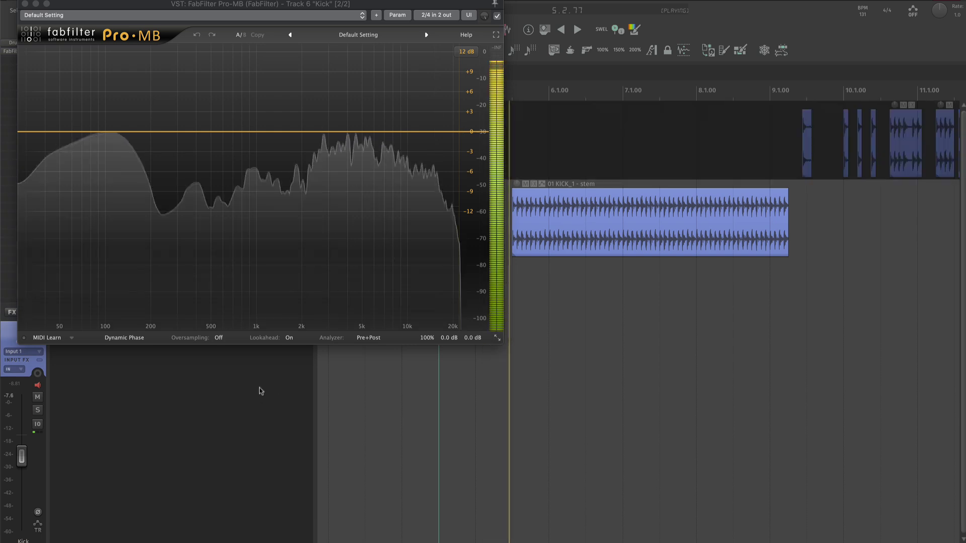
- Create a Pro-MB compression band on the lows below about 120 Hz, adjust its threshold, and close the plug-in after listening
left_click(69, 133)
left_click(68, 131)
mouse_move(53, 259)
left_mouse_down()
mouse_move(41, 282)
mouse_move(52, 253)
left_mouse_up()
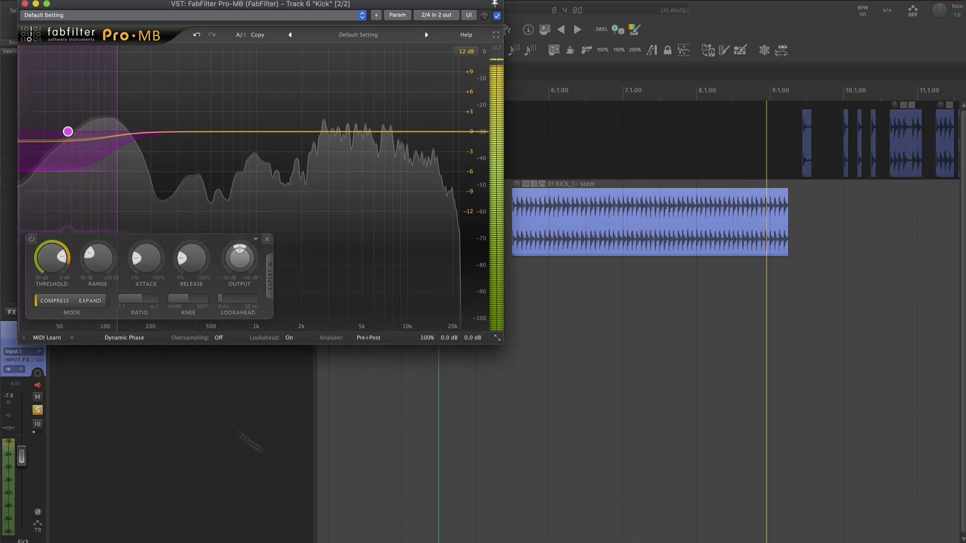
left_click(477, 412)
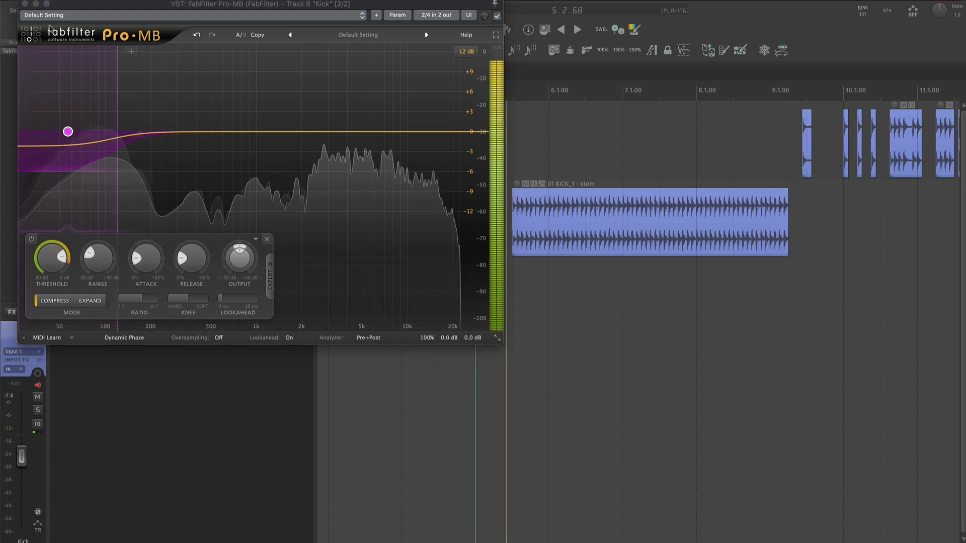
left_click(25, 3)
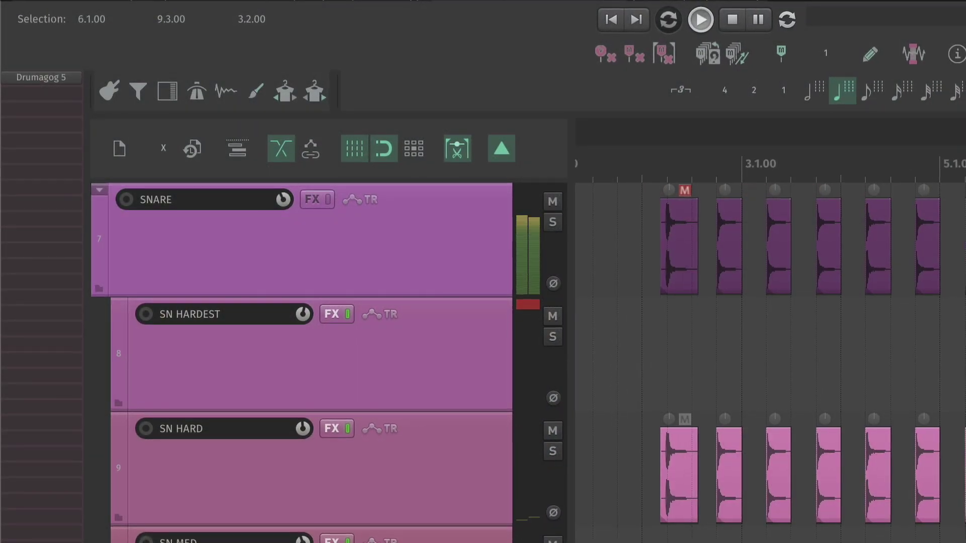
scroll(877, 453, "down", 3)
scroll(877, 453, "up", 2)
scroll(877, 493, "right", 5)
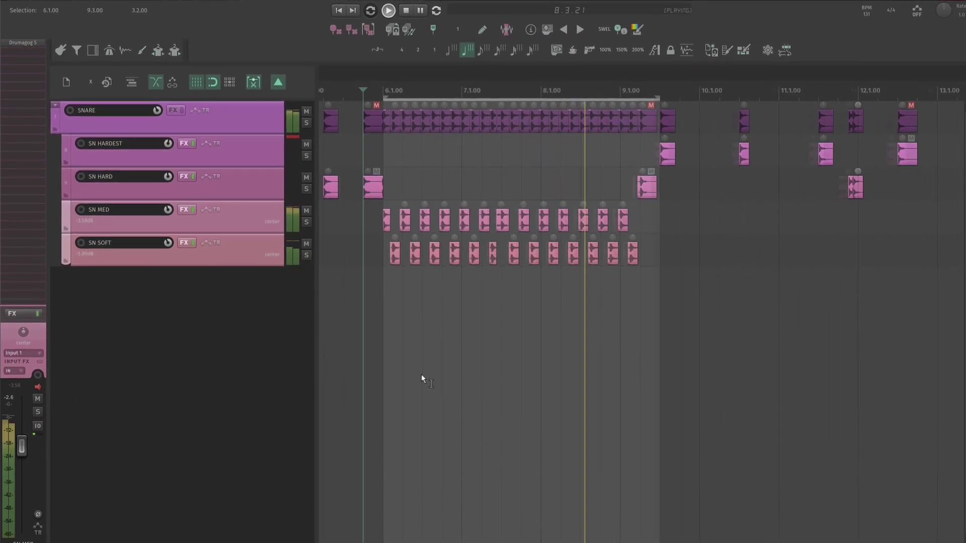
scroll(422, 375, "down", 1)
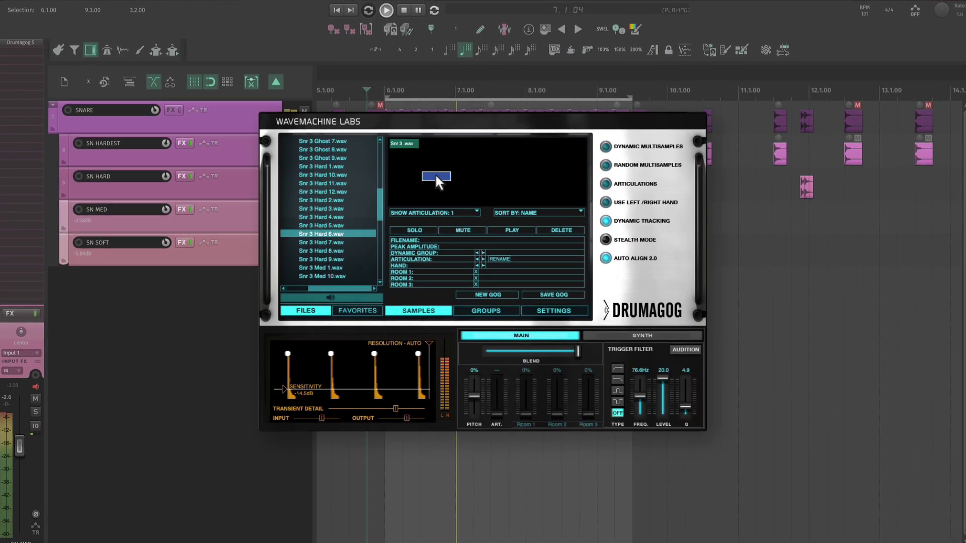
- Load several Snr 3 Hard samples, including Hard 6, Hard 8 and Hard 3, into Drumagog's sample set on the SN MED track
left_click_drag(436, 176, 437, 176)
left_click_drag(335, 251, 457, 179)
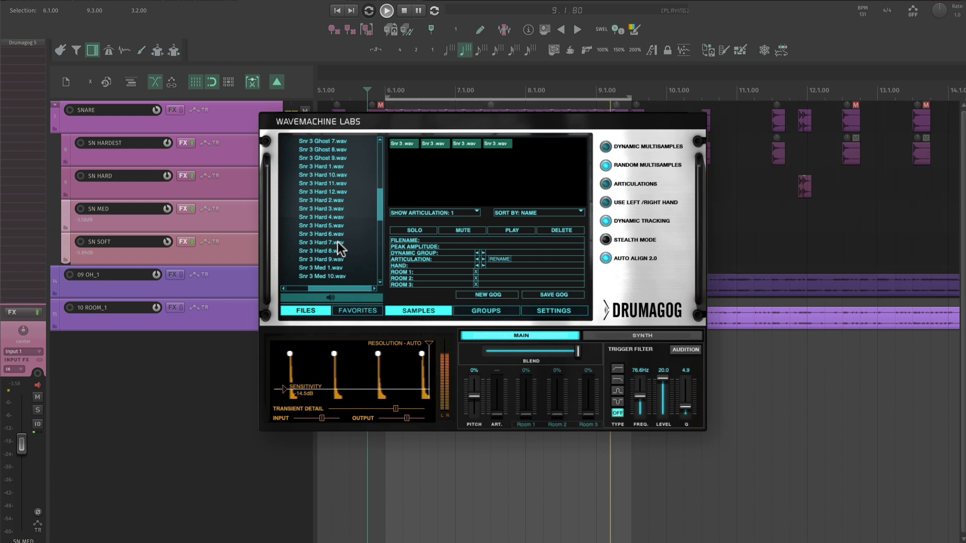
left_click_drag(343, 213, 458, 174)
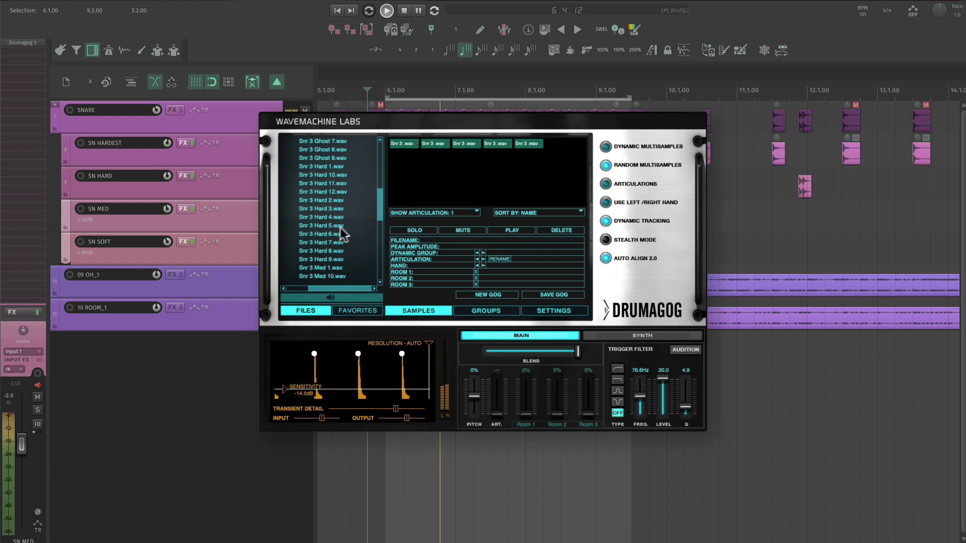
left_click_drag(334, 208, 427, 197)
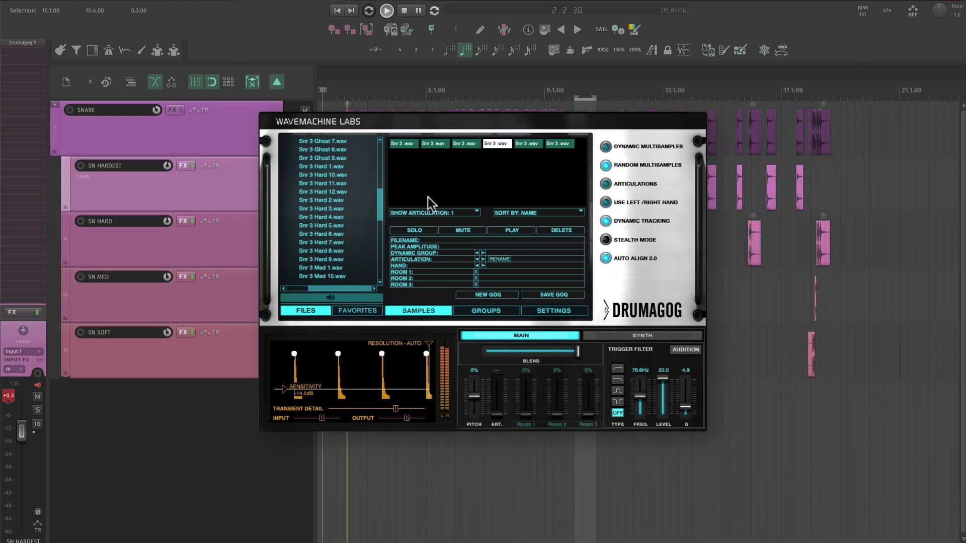
scroll(415, 237, "up", 4)
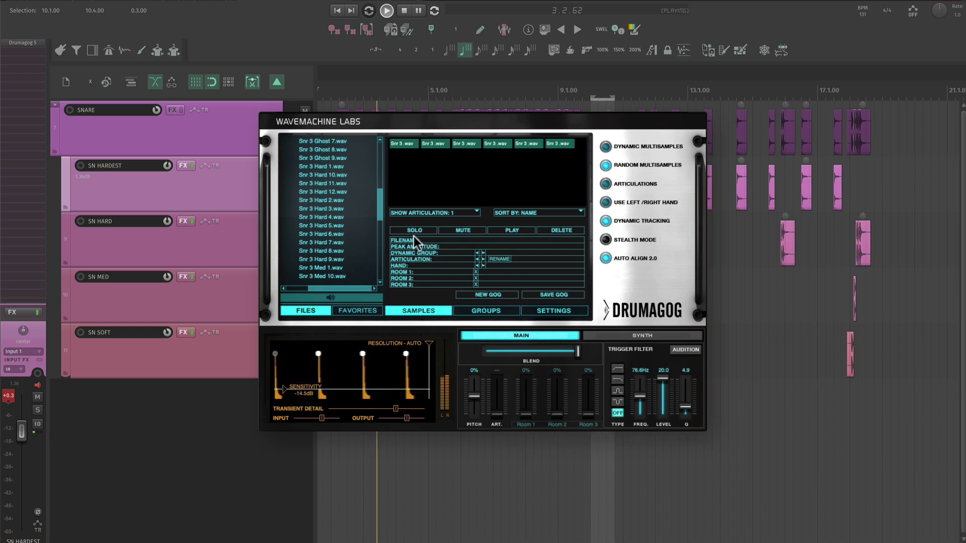
scroll(442, 191, "up", 5)
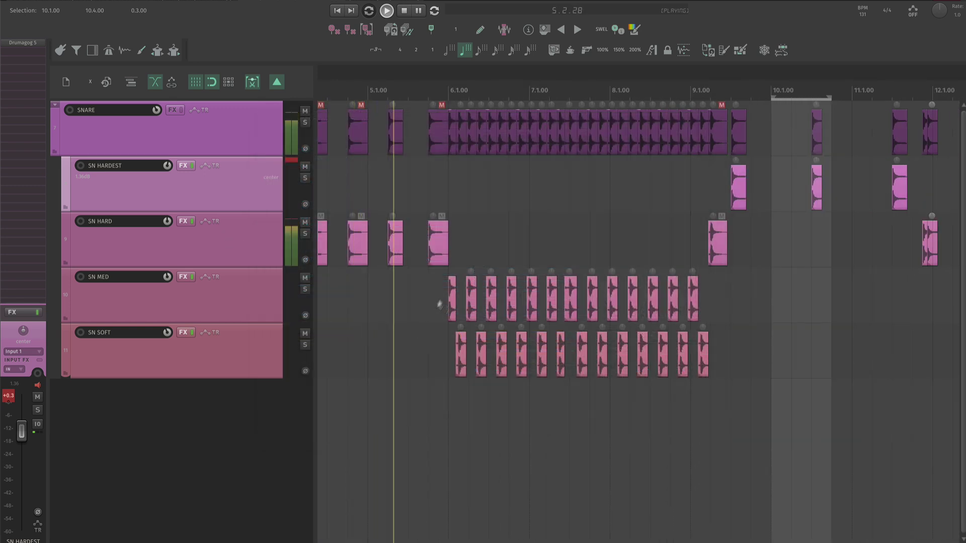
- Play the fast snare passage from bar 6 and examine how its hits are distributed across the snare layer tracks
scroll(438, 304, "up", 7)
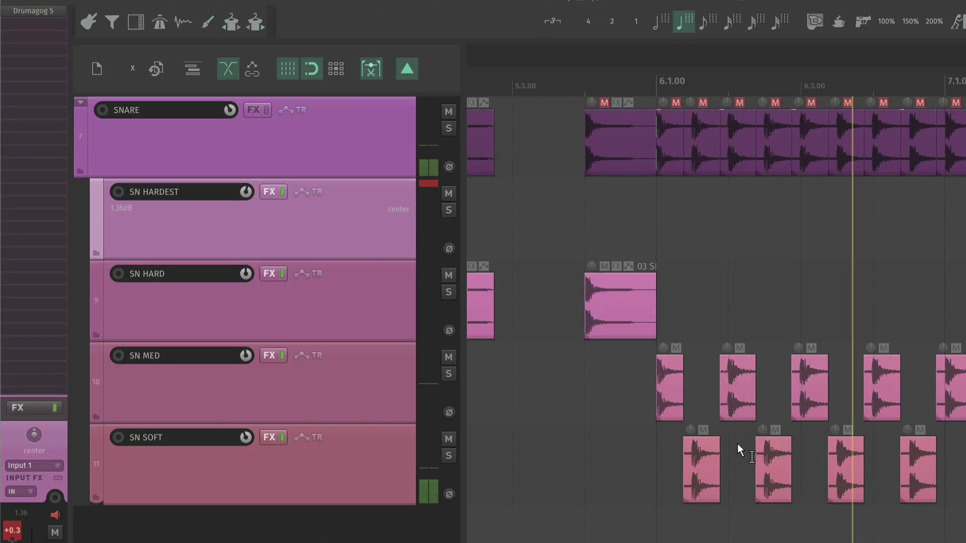
scroll(739, 450, "down", 4)
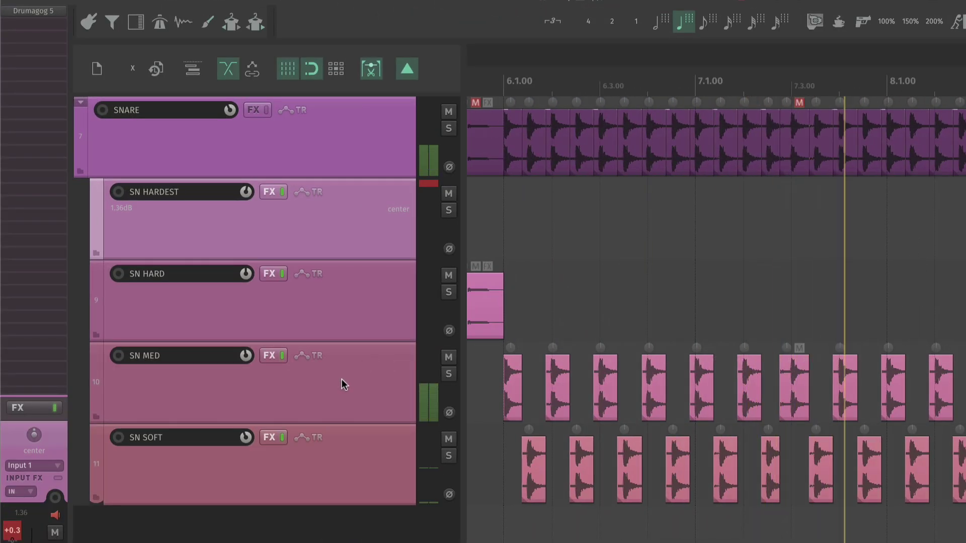
left_click(342, 379)
left_click(340, 457)
left_click(372, 412)
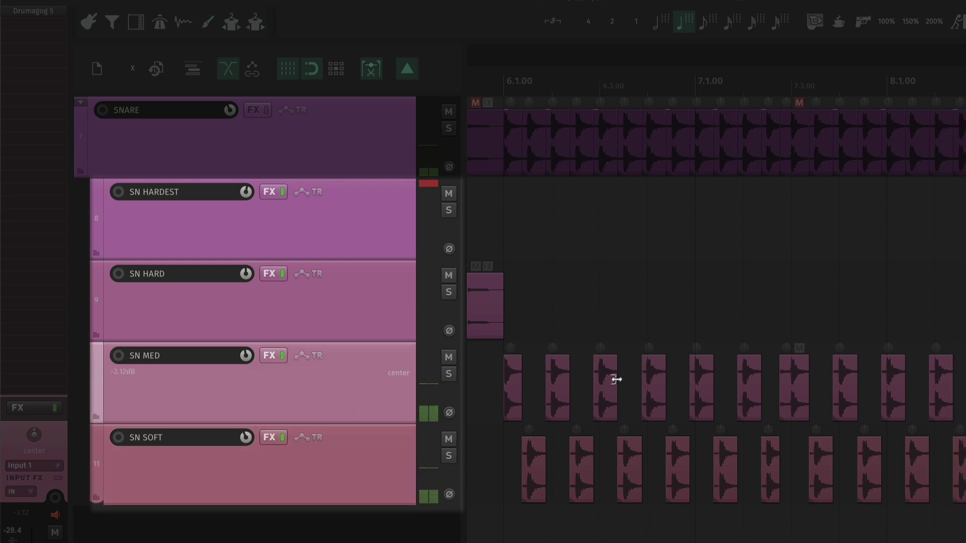
scroll(617, 380, "down", 6)
left_click_drag(896, 386, 615, 383)
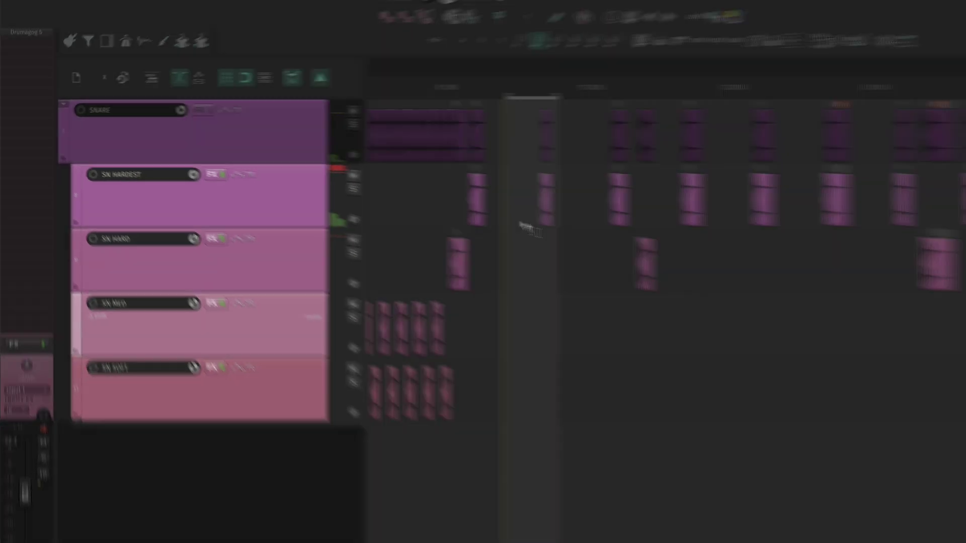
scroll(529, 229, "up", 4)
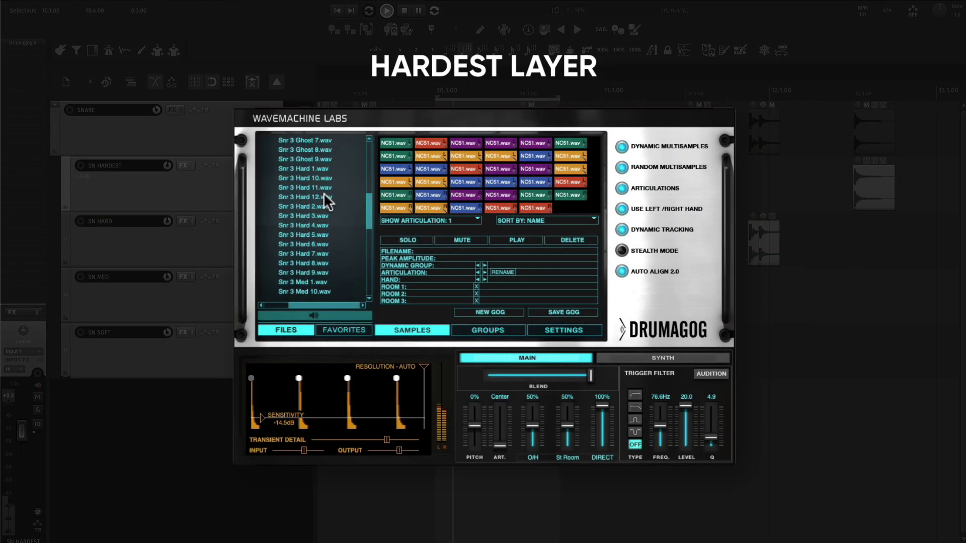
- Replace the SN HARDEST samples in Drumagog with Snr 3 Hard 1, audition other hard samples, and add Snr 3 Hard 6
double_click(325, 169)
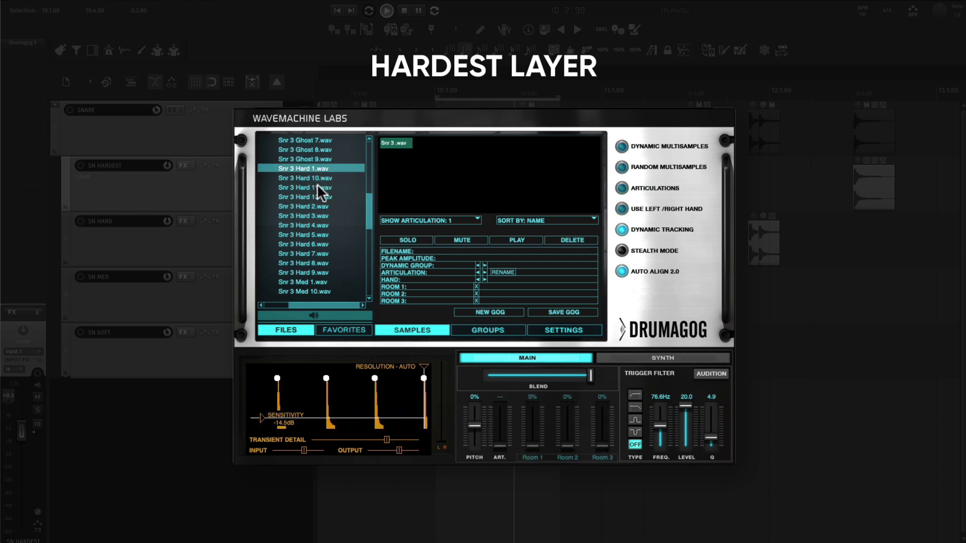
left_click(319, 186)
left_click(319, 206)
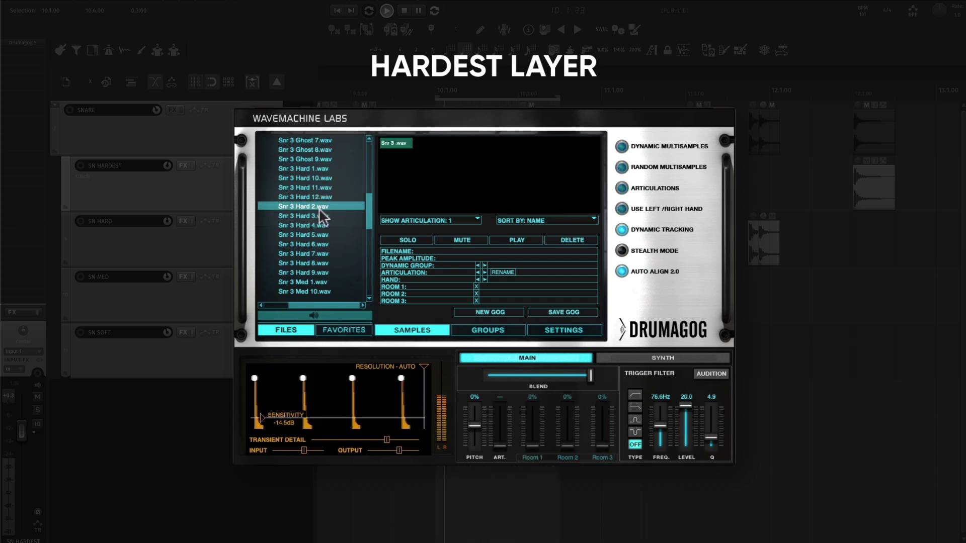
left_click(320, 234)
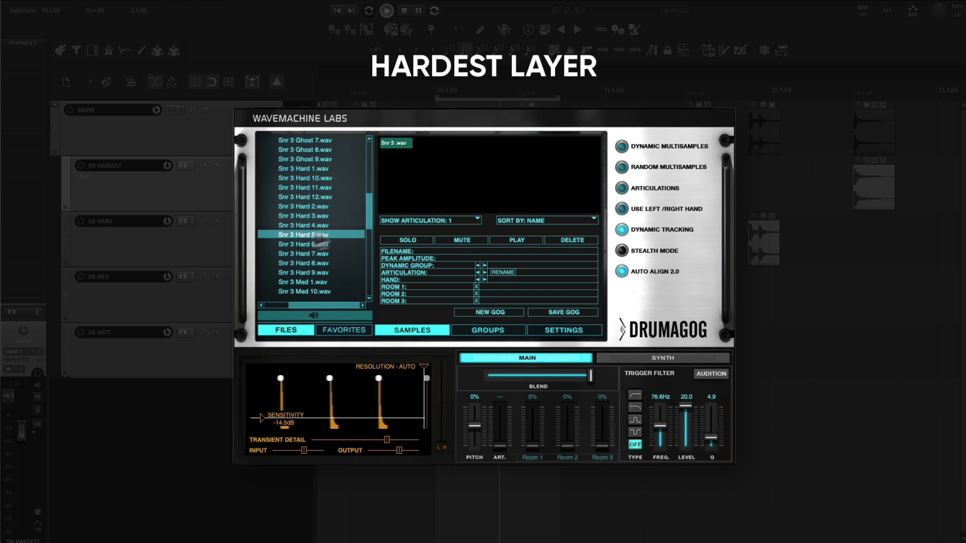
scroll(301, 245, "down", 1)
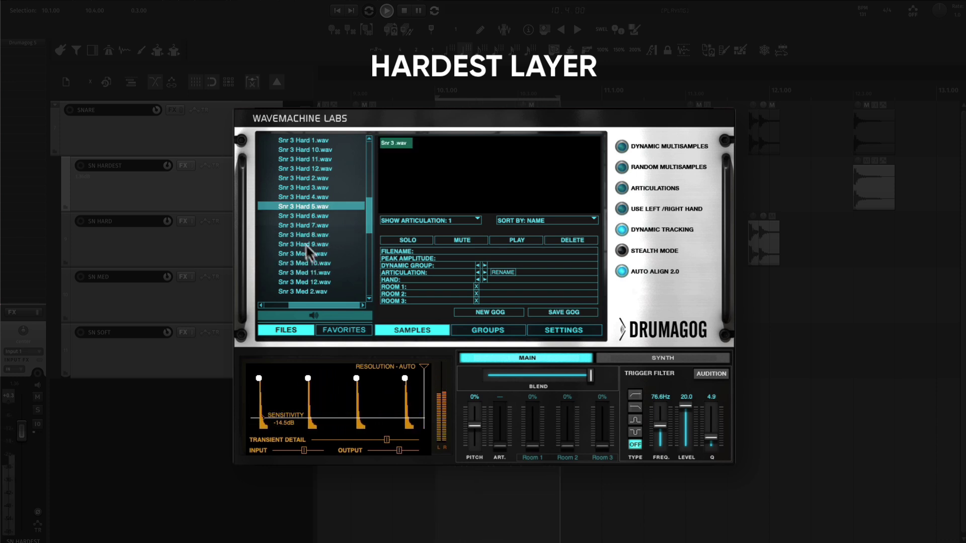
scroll(312, 204, "up", 1)
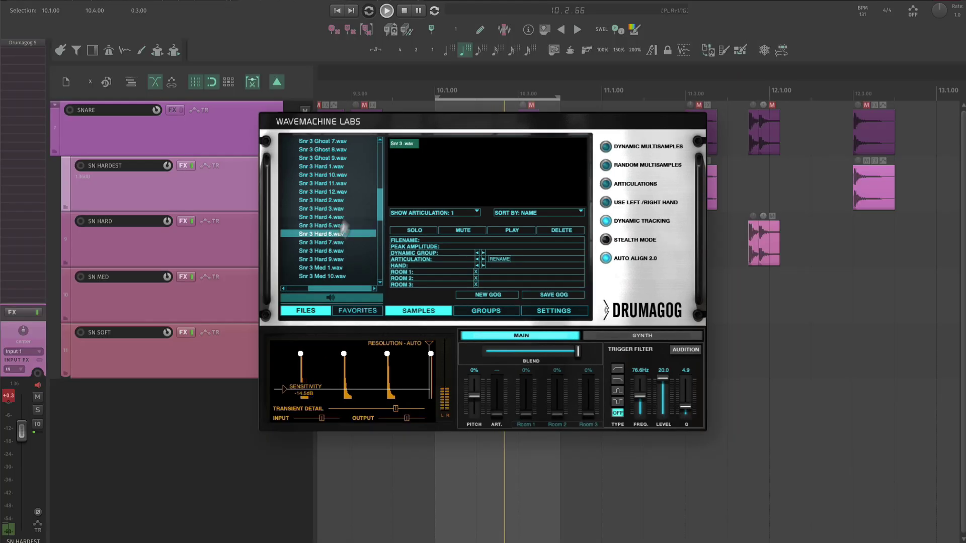
left_click_drag(312, 235, 433, 151)
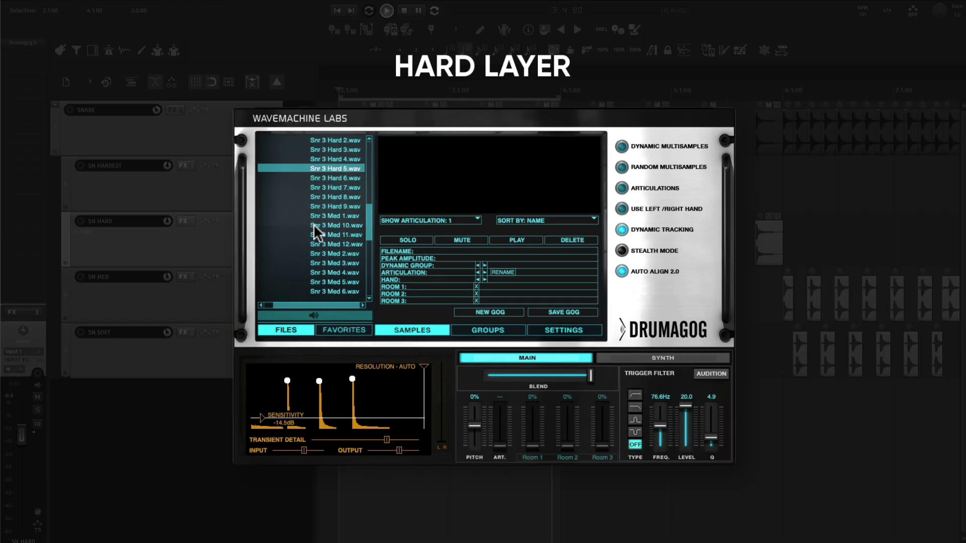
- Load Snr 3 Hard 2 into Drumagog on SN HARD, audition Hard 4 to Hard 6, and add further hard samples including Hard 4
scroll(314, 226, "up", 5)
left_click(327, 191)
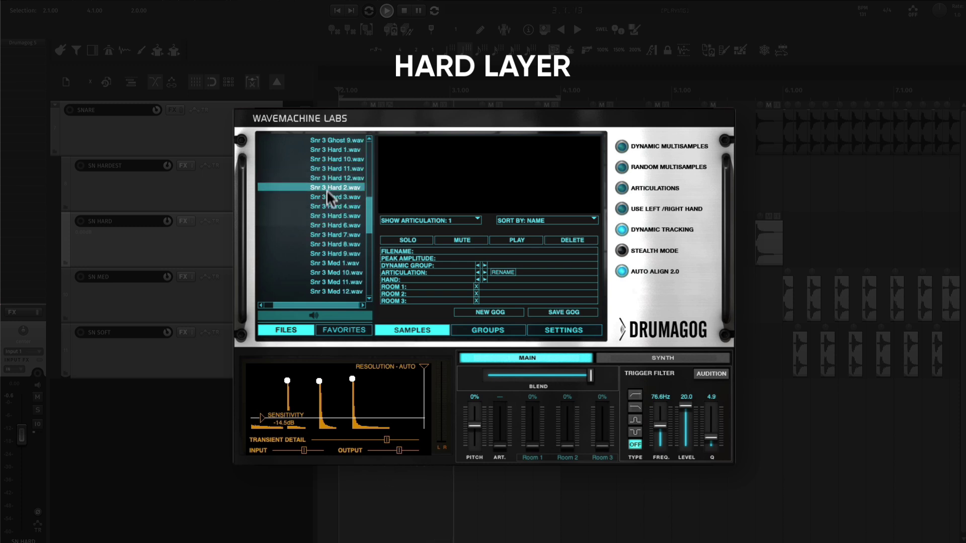
double_click(351, 187)
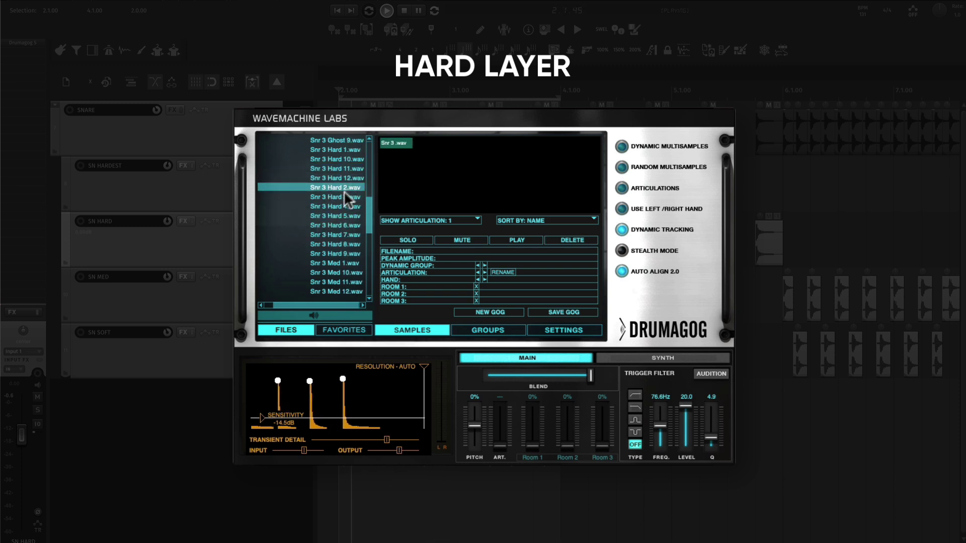
left_click(345, 207)
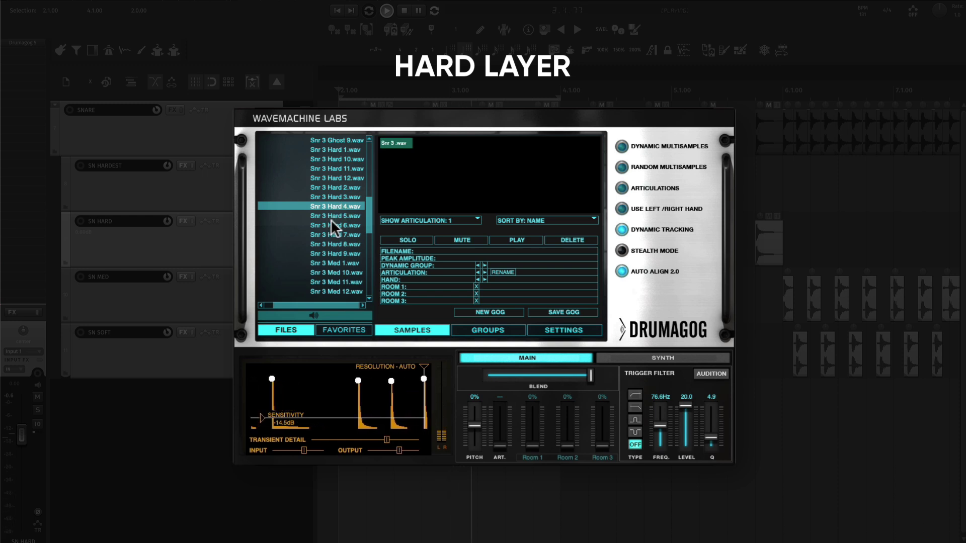
left_click(335, 215)
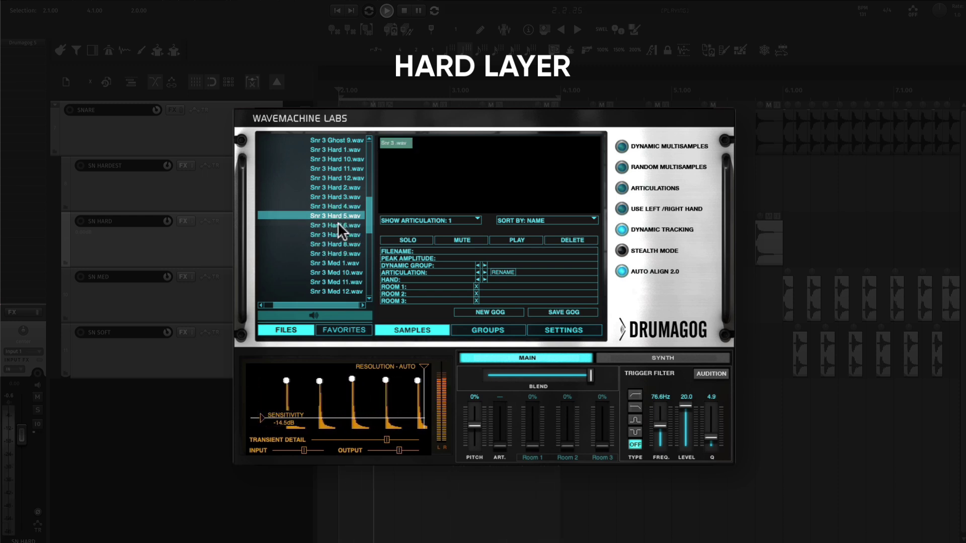
double_click(338, 223)
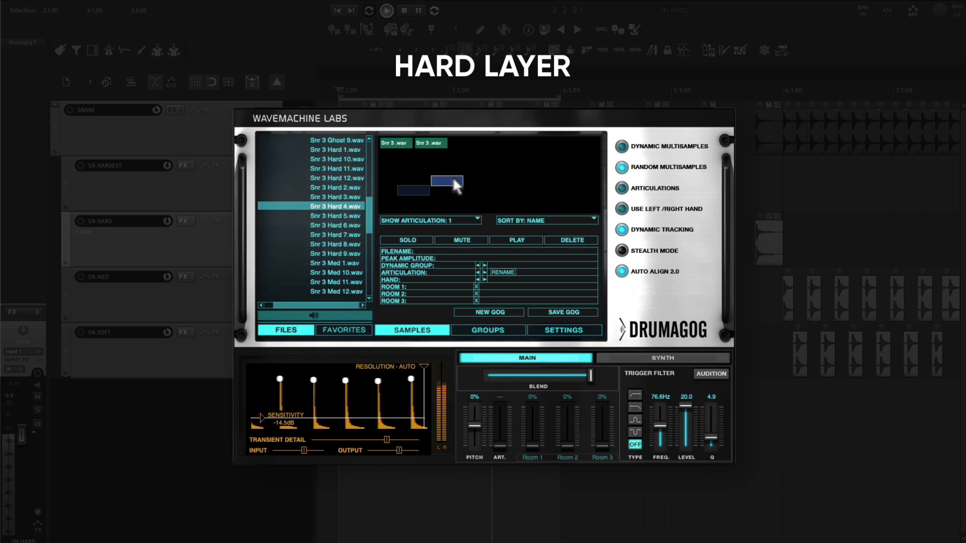
left_click_drag(354, 204, 392, 199)
left_click_drag(392, 199, 480, 197)
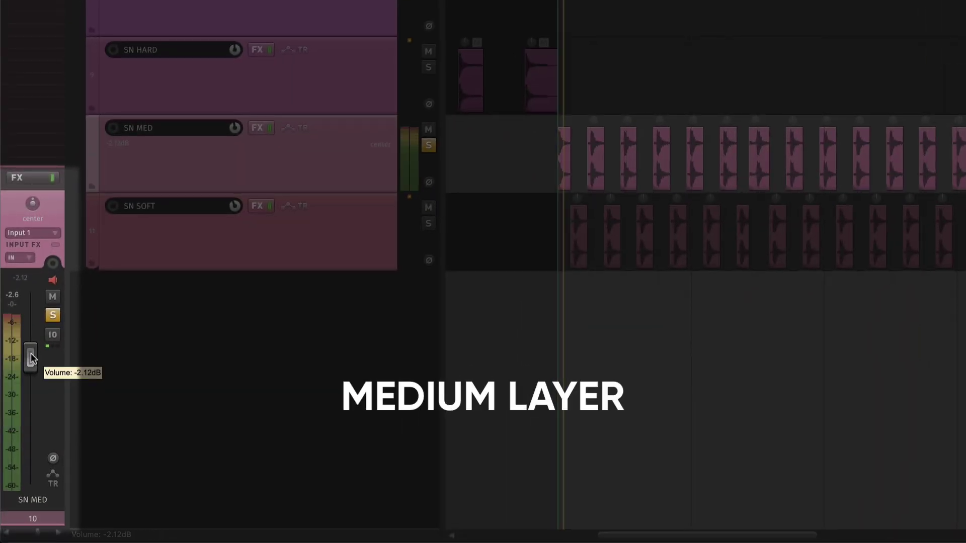
- Lower the SN MED track to -6.35 dB and add another Snr 3 Hard sample to its Drumagog set
left_click_drag(31, 358, 31, 373)
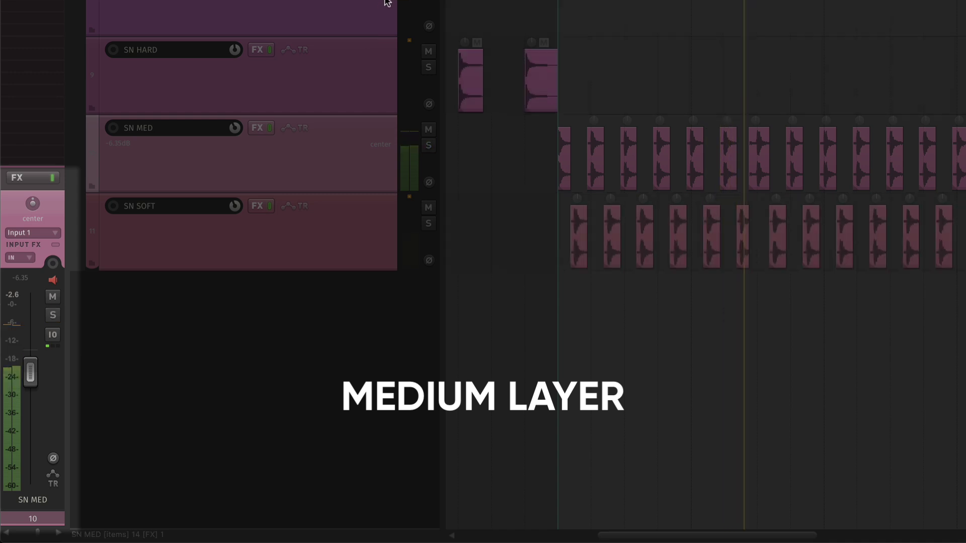
left_click_drag(441, 164, 442, 166)
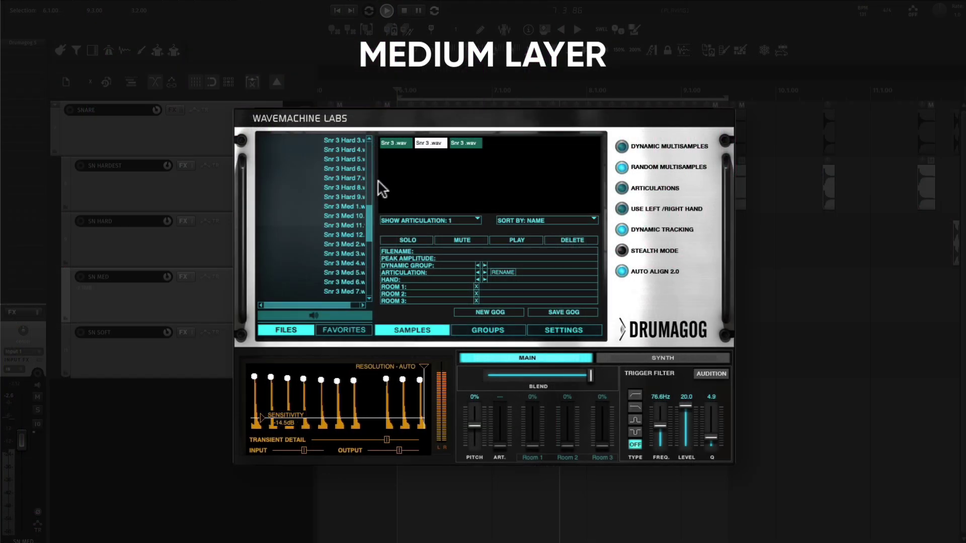
left_click_drag(352, 154, 432, 185)
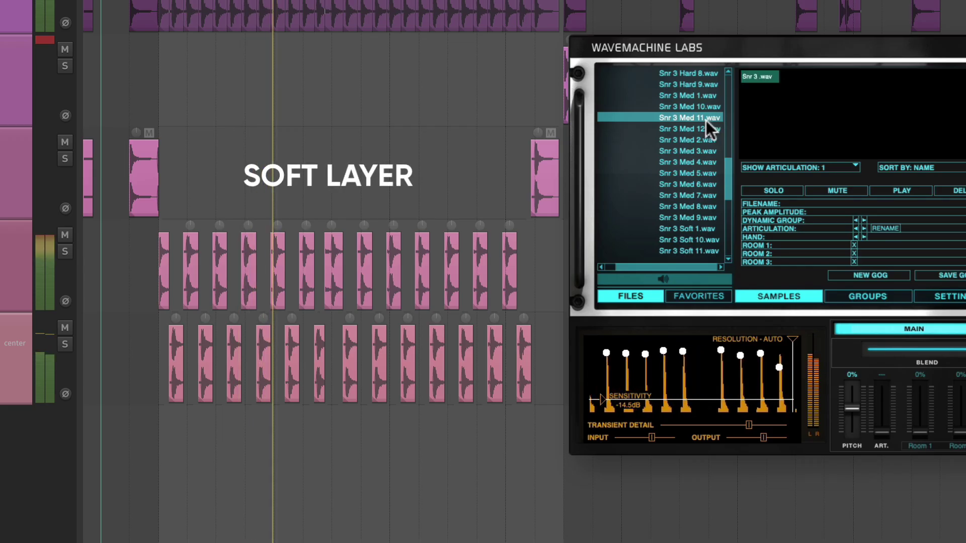
- Solo the SN MED and SN SOFT tracks to compare the medium and soft layers
left_click(64, 251)
left_click(64, 344)
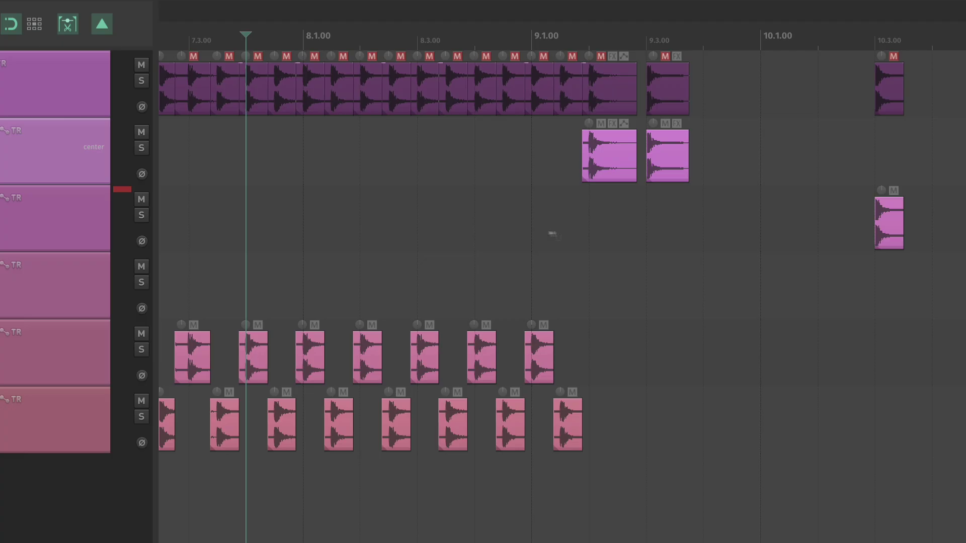
- Move the first unassigned snare hit after bar 9 onto the SN HARD track and select the hit following it
scroll(578, 240, "down", 5)
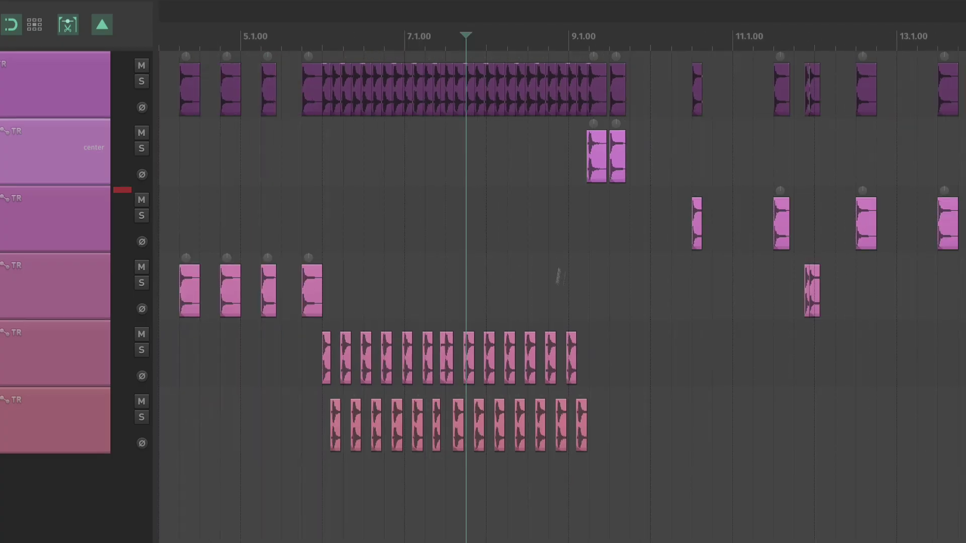
scroll(557, 274, "up", 5)
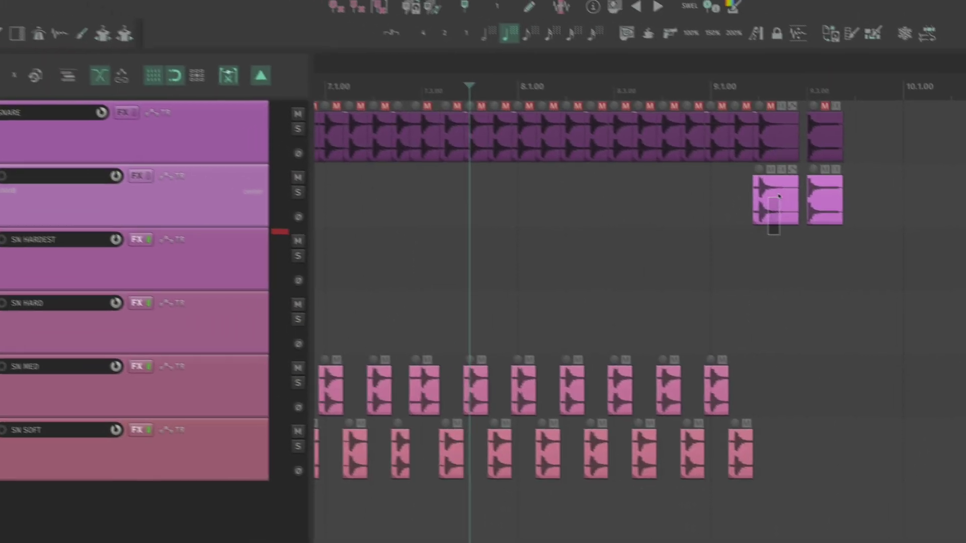
left_click(664, 174)
key("KP_2")
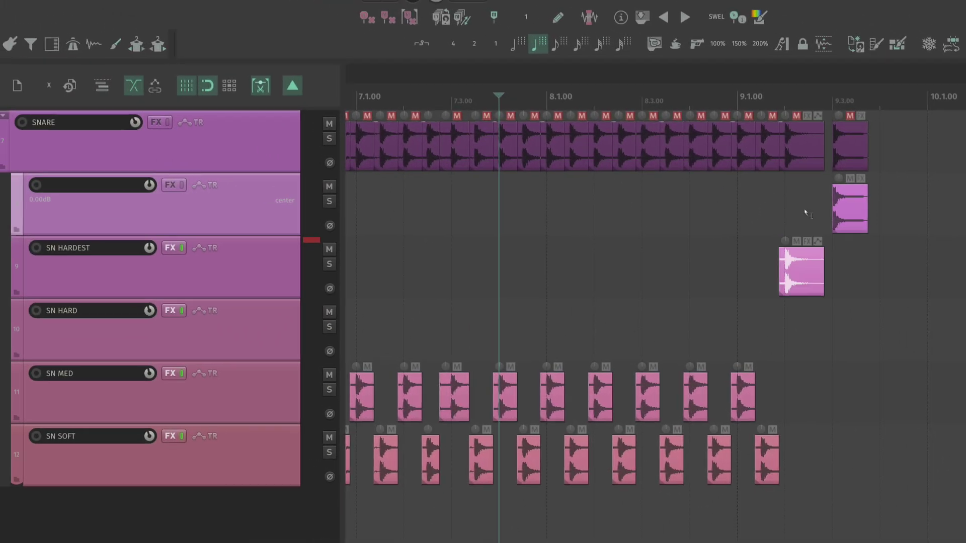
key("KP_2")
left_click_drag(854, 203, 878, 261)
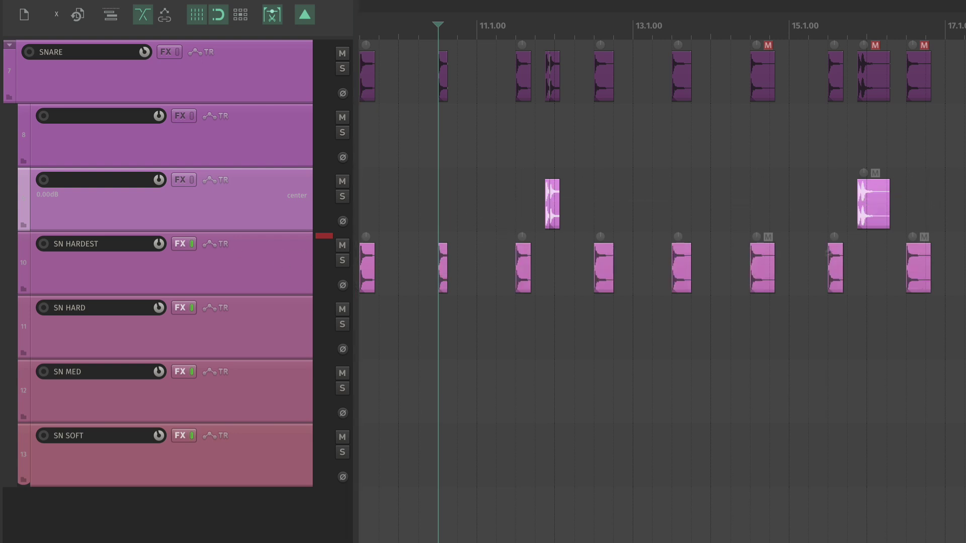
- Move the selected unassigned snare items just before bars 12 and 16 onto the SN HARD track
key("KP_2")
key("KP_2")
scroll(552, 336, "up", 1)
scroll(552, 336, "up", 3)
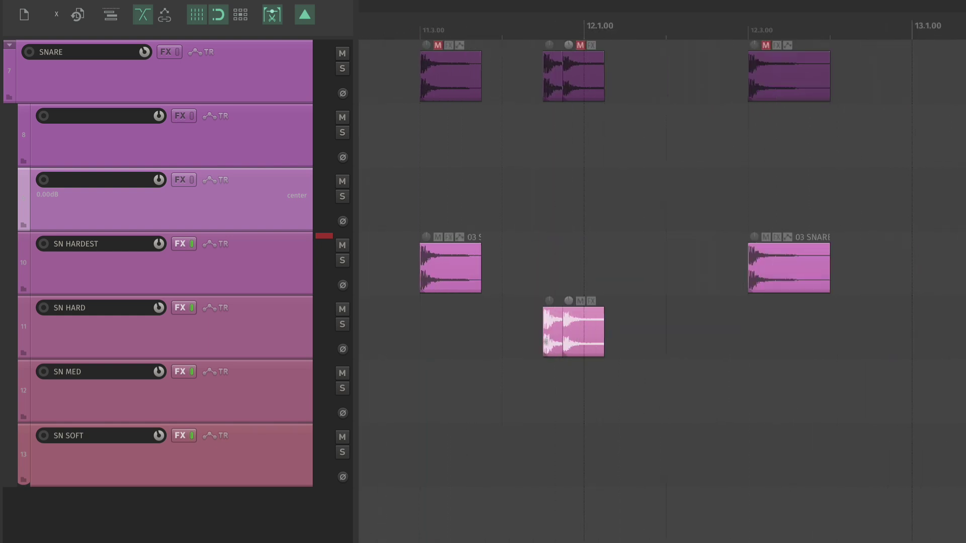
scroll(573, 322, "down", 4)
scroll(623, 360, "down", 2)
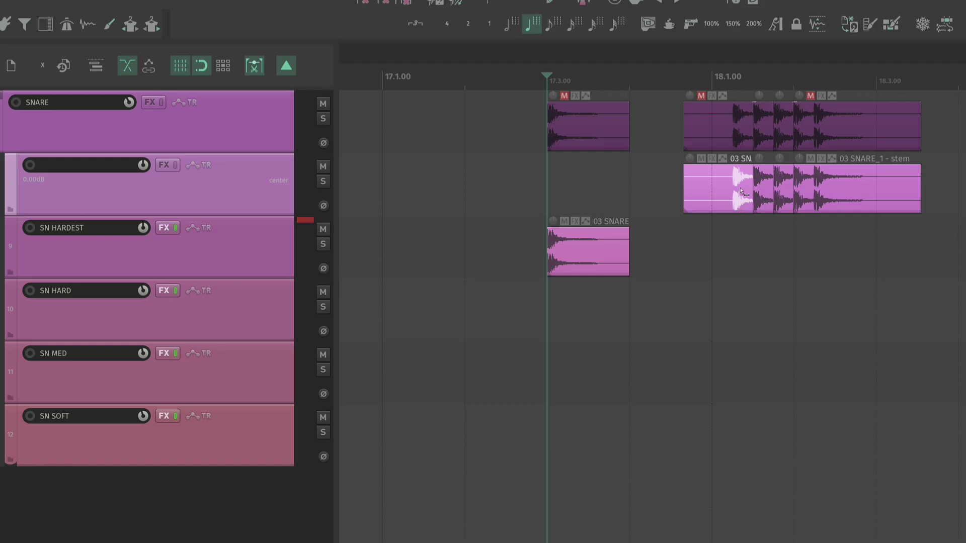
- Move the first hit of the bar 18 snare fill onto SN SOFT and its second hit onto SN MED
key("KP_2")
key("KP_2")
key("KP_2")
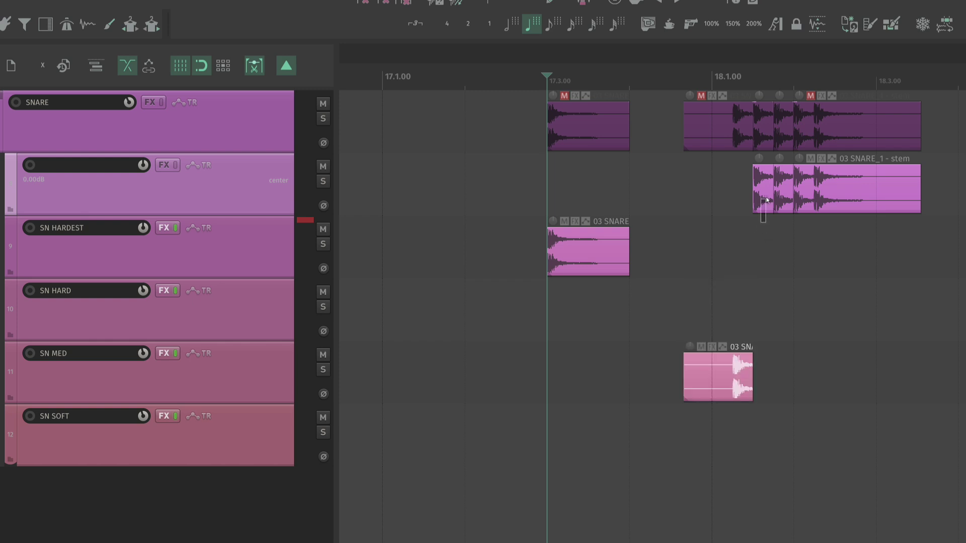
left_click_drag(761, 222, 767, 199)
key("KP_2")
scroll(772, 273, "up", 1)
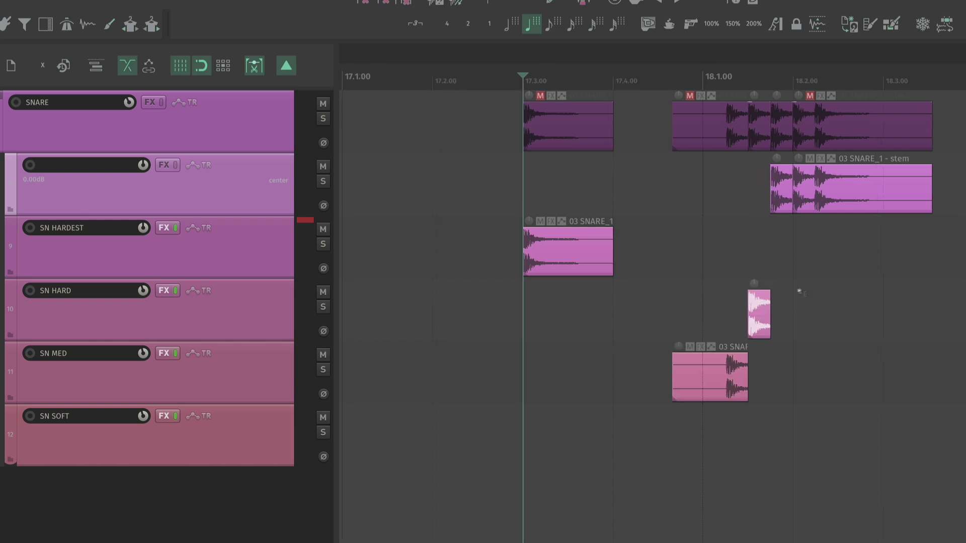
key("KP_2")
- Move the remaining three hits of the bar 18 snare fill onto the SN HARD track
left_click_drag(777, 242, 784, 203)
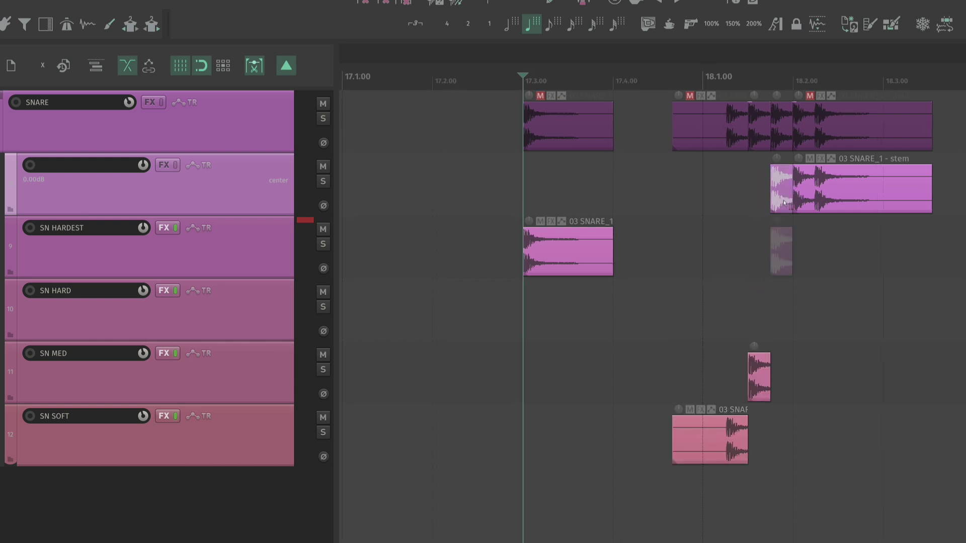
left_click(829, 193)
key("KP_2")
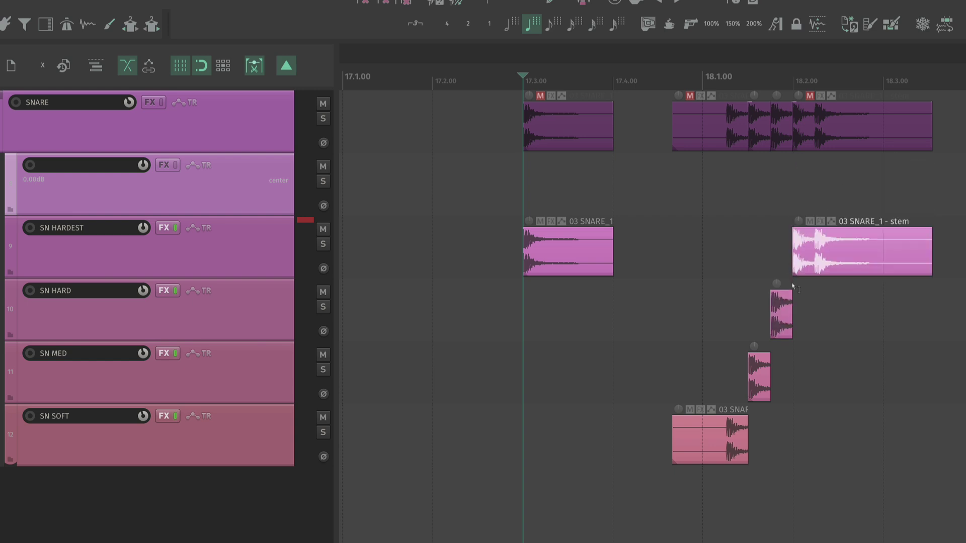
key("KP_2")
left_click(783, 317)
key("KP_2")
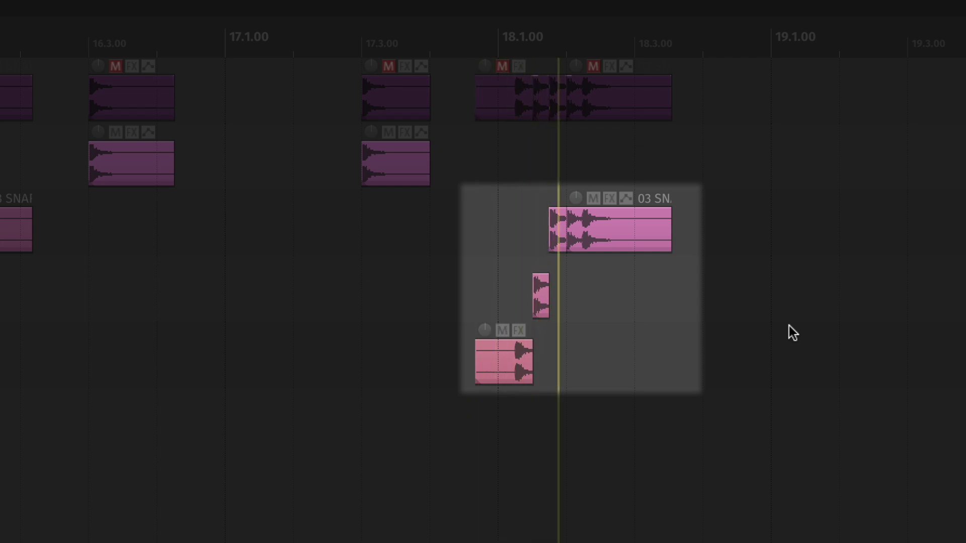
- Play through the full snare arrangement to check the hits across all four layer tracks
key("minus")
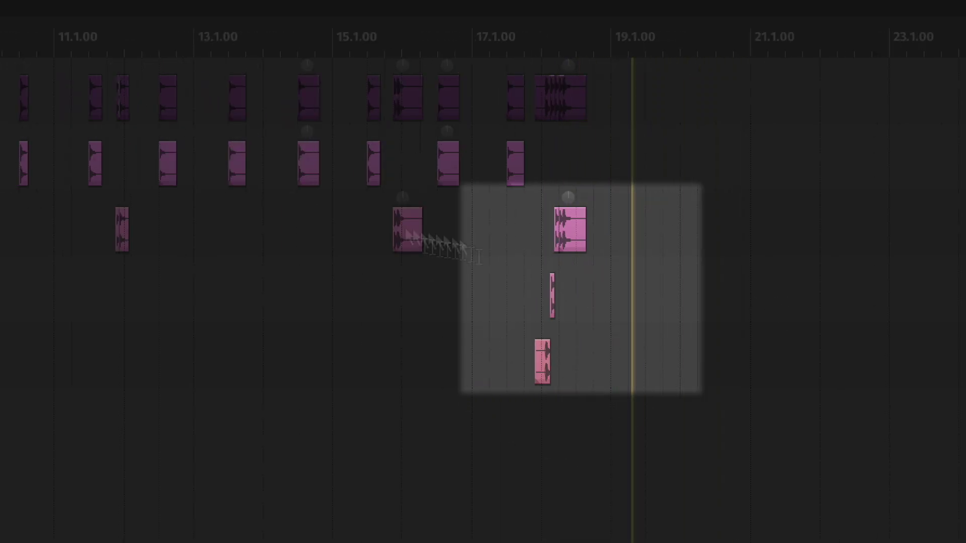
key("minus")
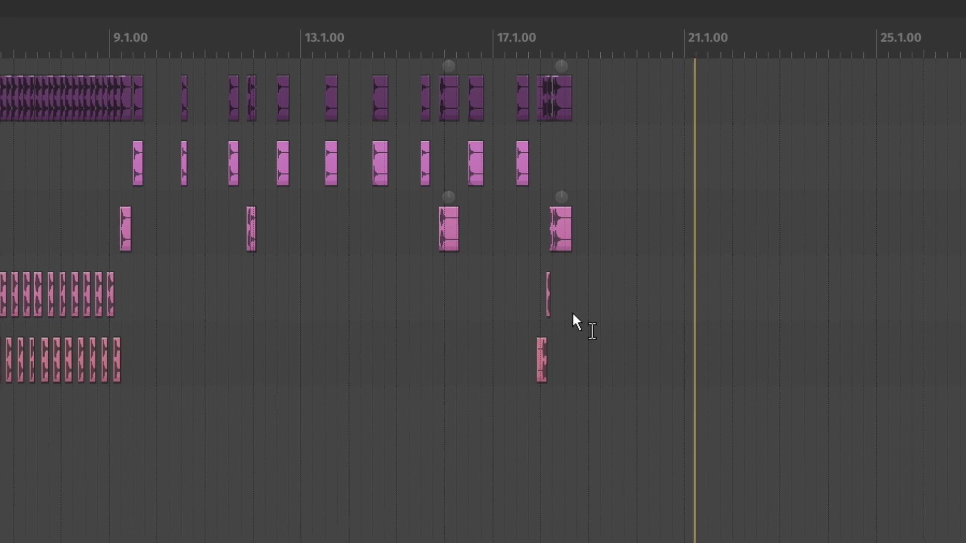
key("space")
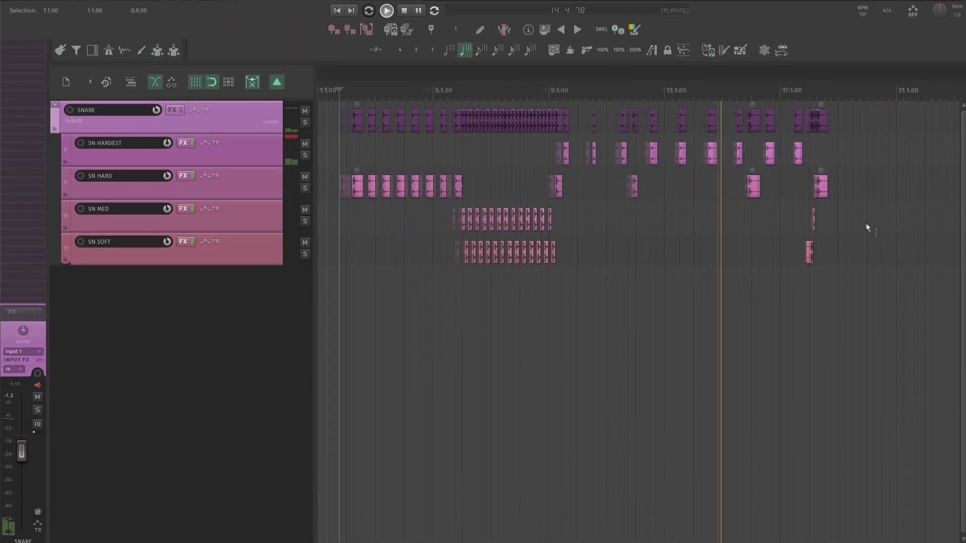
- Duplicate the SNARE folder with its four layer tracks as a green SNARE ROOM folder
scroll(869, 226, "up", 5)
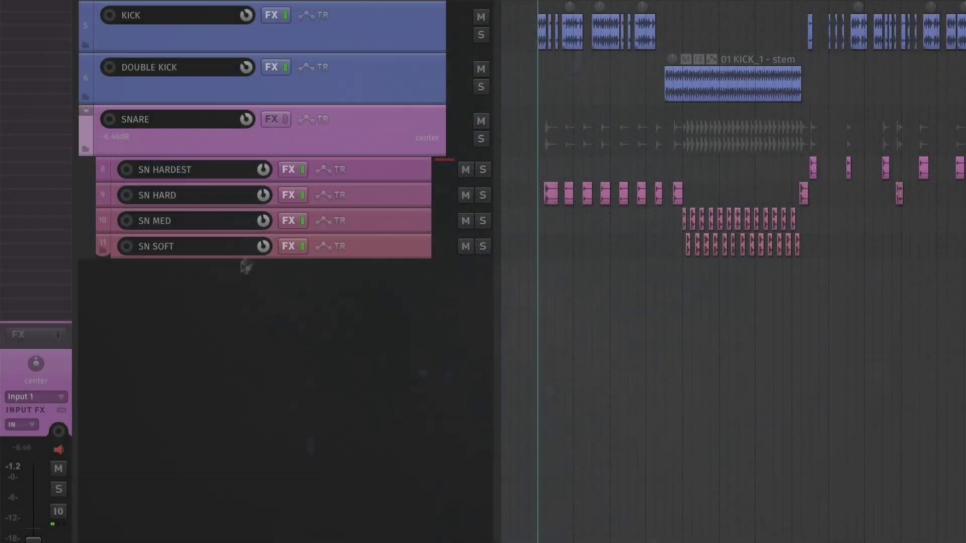
key("ctrl+d")
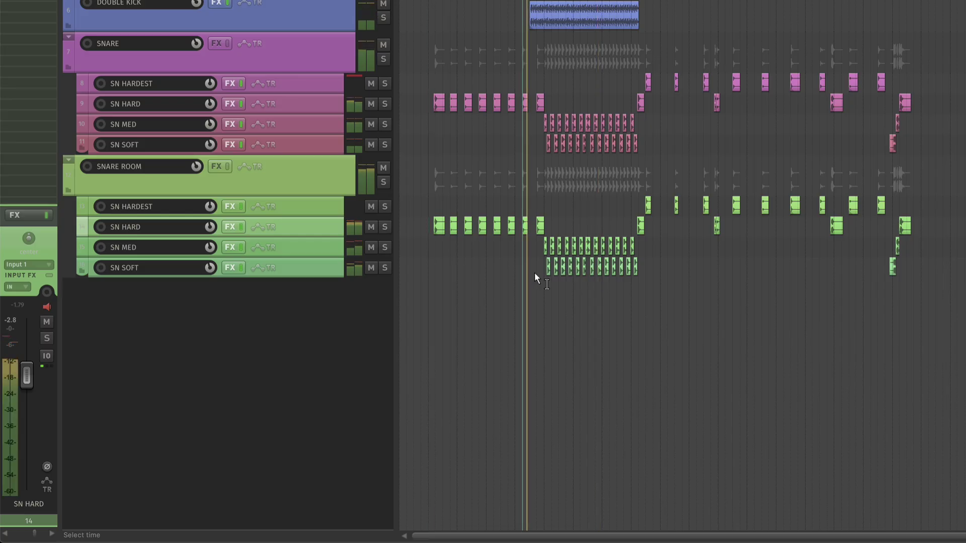
- Lower the volume of the SN MED and SN SOFT tracks in the SNARE ROOM folder together to -14.3 dB
scroll(534, 278, "up", 1)
left_click(305, 252)
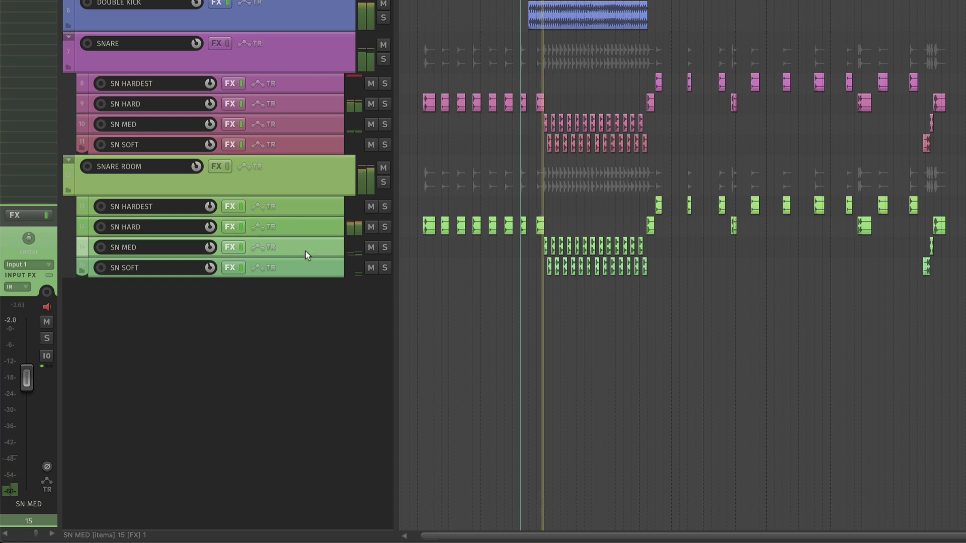
left_click(319, 270, "shift")
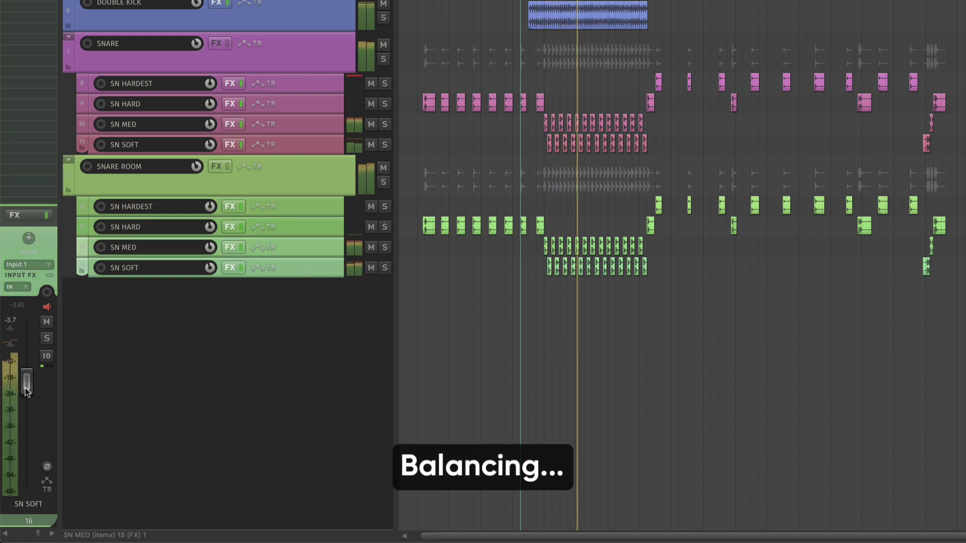
left_click_drag(27, 382, 24, 421)
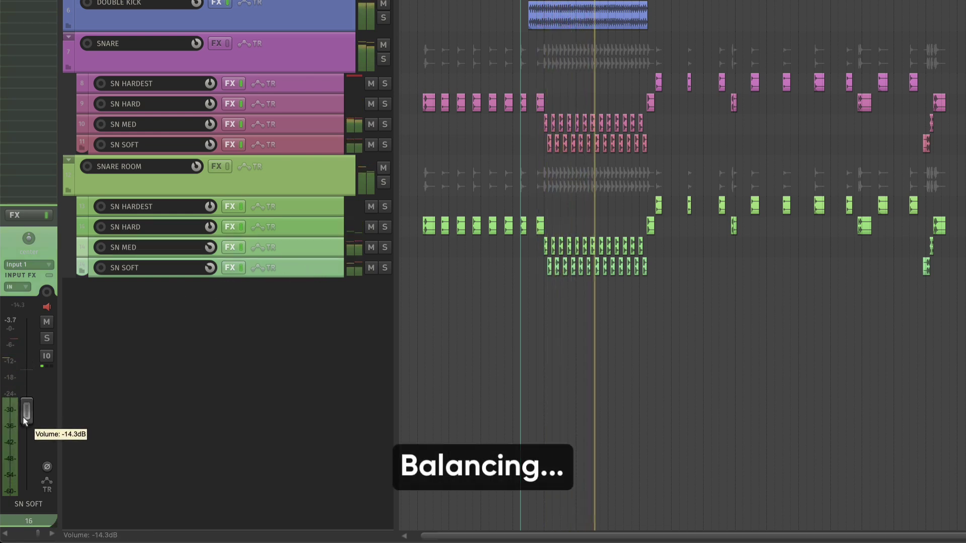
- Lower the volume of the SN HARD track in the SNARE ROOM folder to about -9.4 dB
left_click(319, 230)
scroll(412, 259, "up", 2)
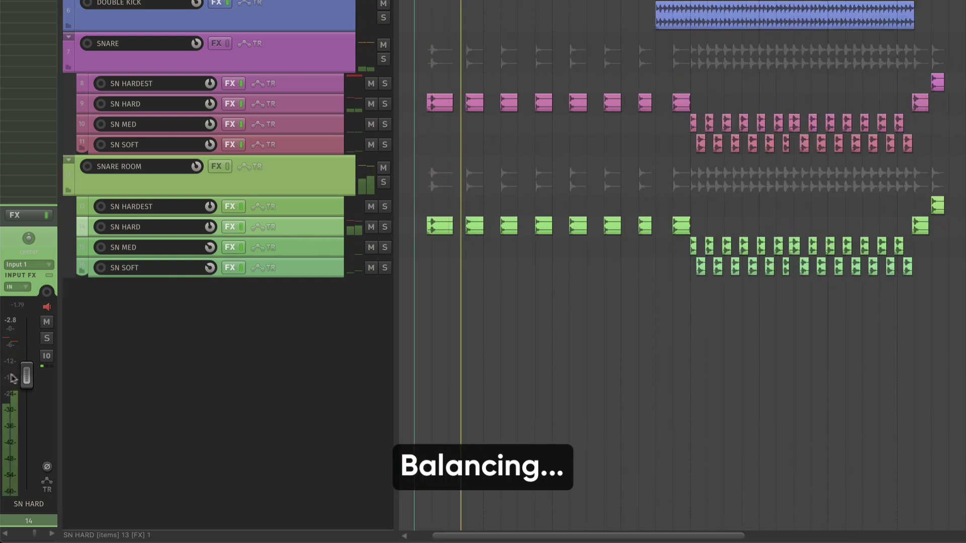
left_click_drag(27, 377, 27, 396)
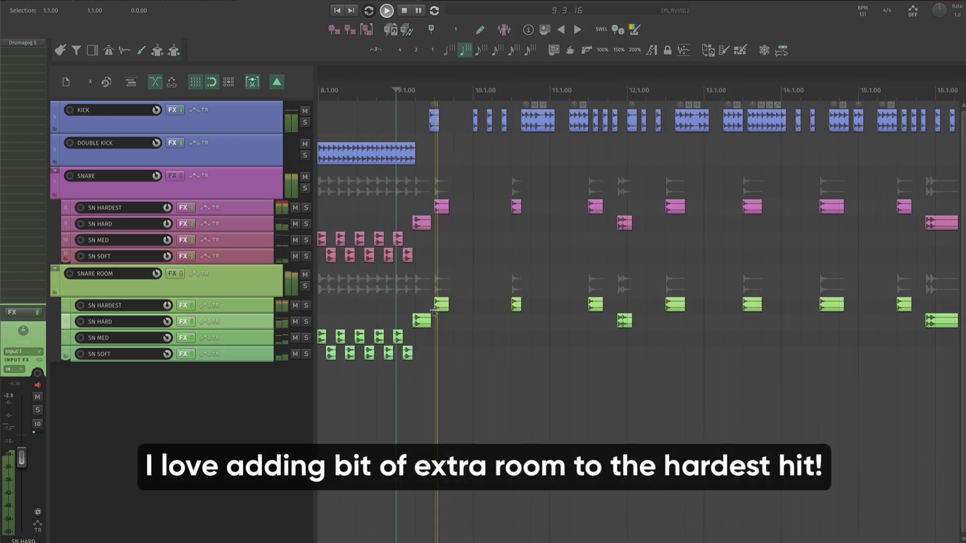
- Set the SN HARDEST room track's volume to about -4.5 dB, leaving extra room on the hardest hits
left_click(287, 308)
left_click_drag(22, 434, 22, 447)
scroll(609, 346, "down", 4)
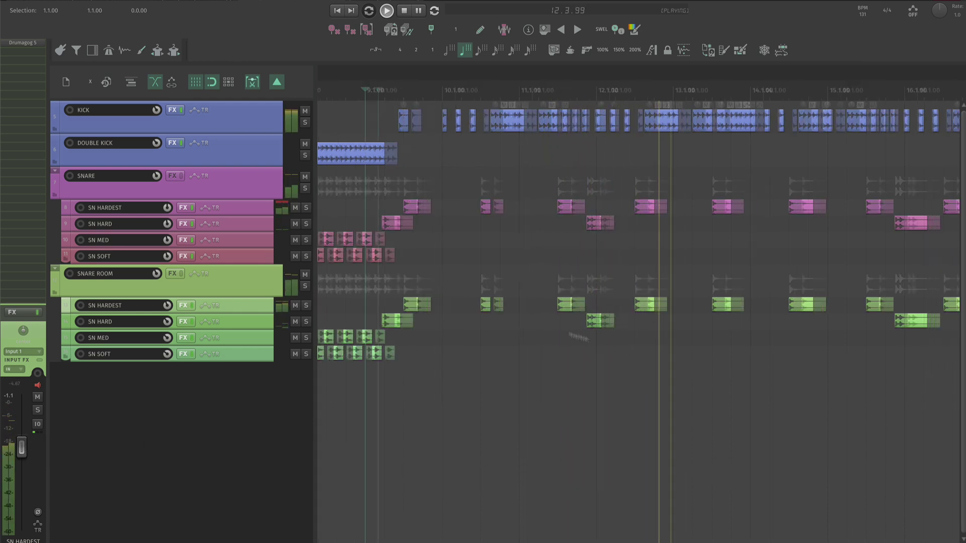
scroll(395, 371, "left", 3)
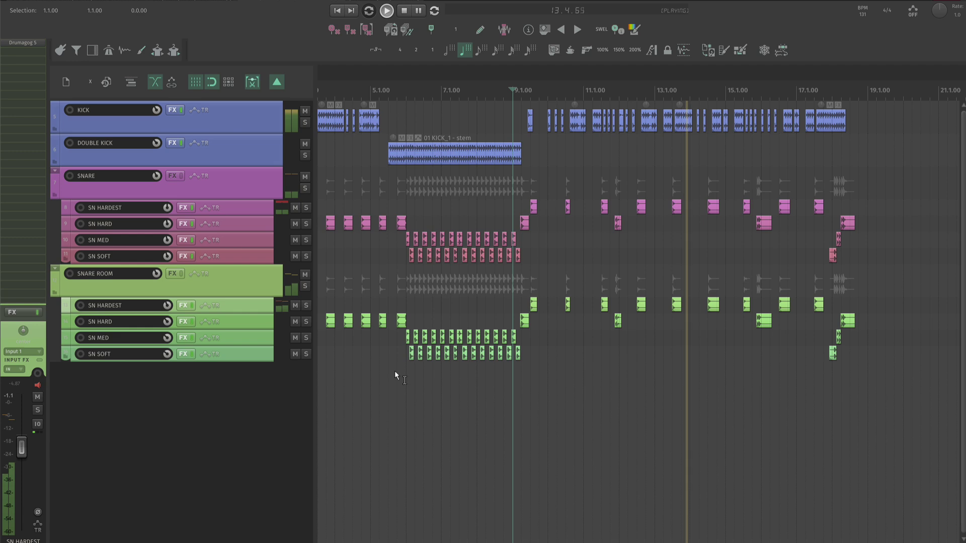
- Replay the earlier section and lower the SN MED and SN SOFT room tracks further, to -22.6 dB
left_click(391, 367)
scroll(394, 369, "up", 2)
left_click(242, 342)
left_click(240, 355, "shift")
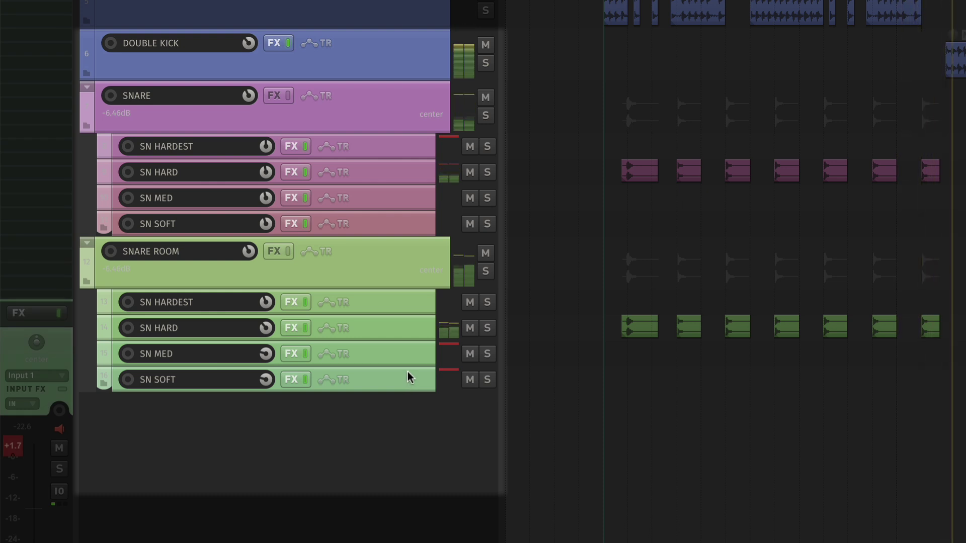
- Group the SNARE and SNARE ROOM folders inside a new parent folder track named SNARE BUS
key("ctrl+shift+f")
left_click(195, 96)
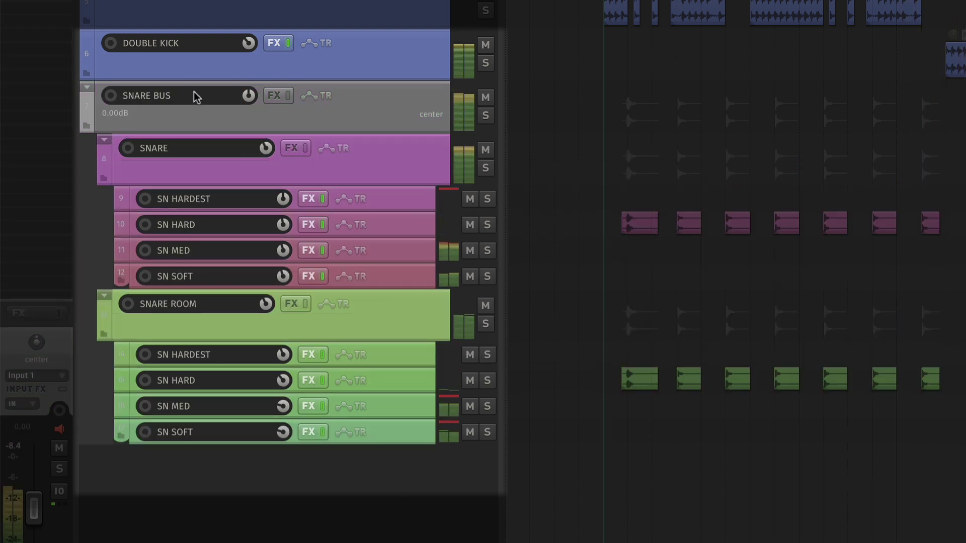
key("f")
key("f")
key("f")
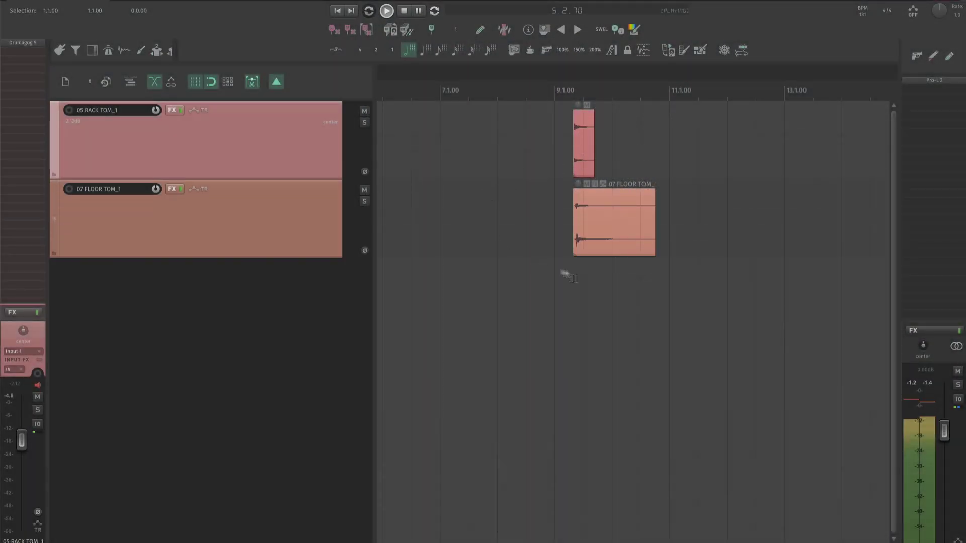
- Load the JW-RackTom1 sample in Drumagog for the 05 RACK TOM_1 track and play through the tom hits
scroll(585, 180, "up", 5)
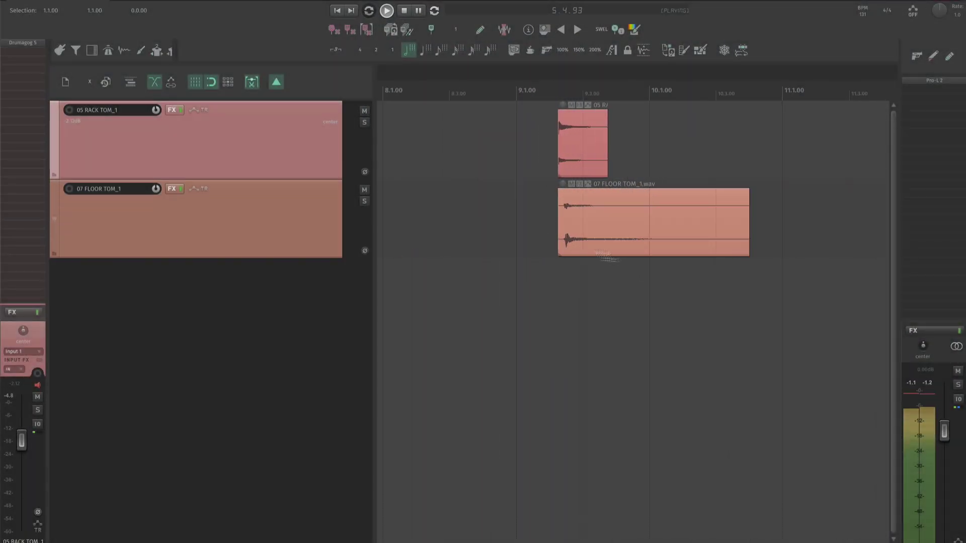
scroll(577, 209, "down", 5)
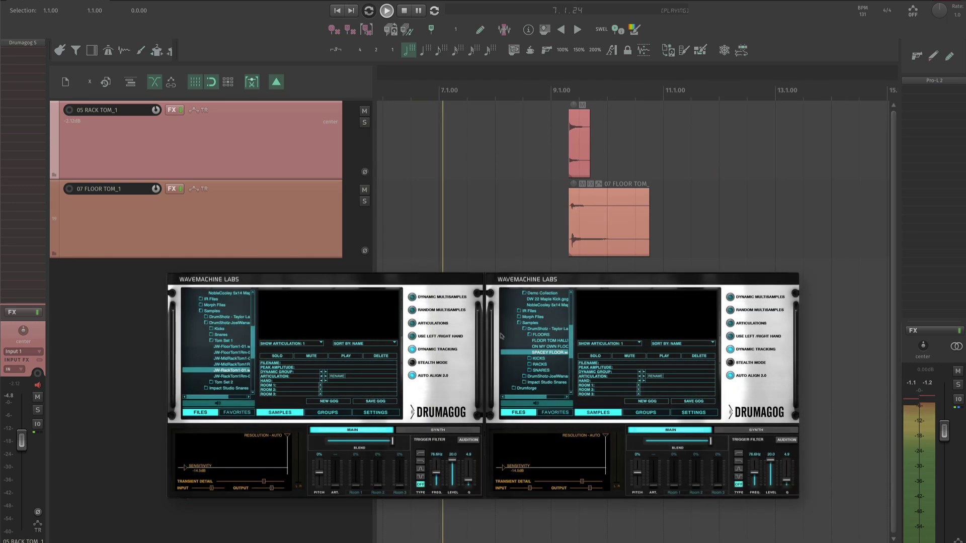
double_click(243, 371)
scroll(613, 245, "up", 3)
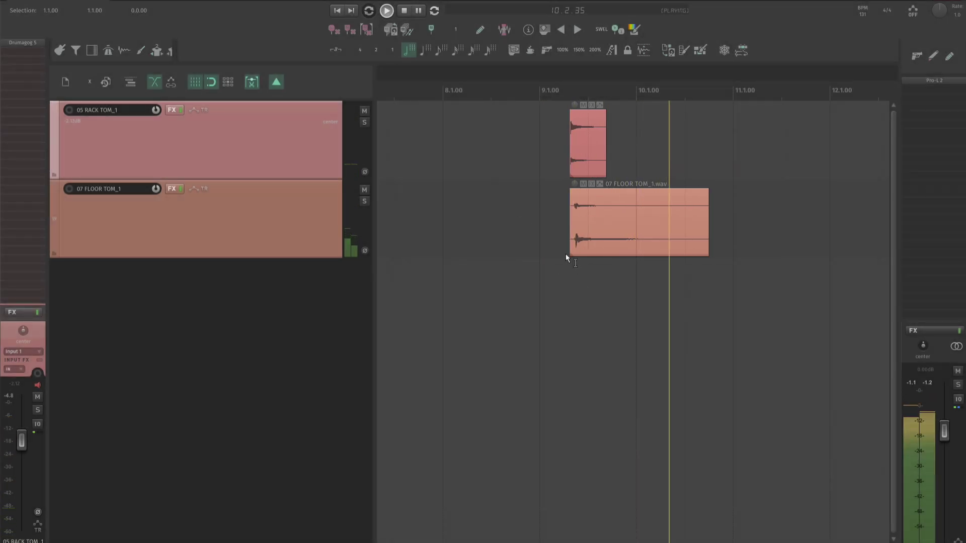
scroll(559, 250, "down", 3)
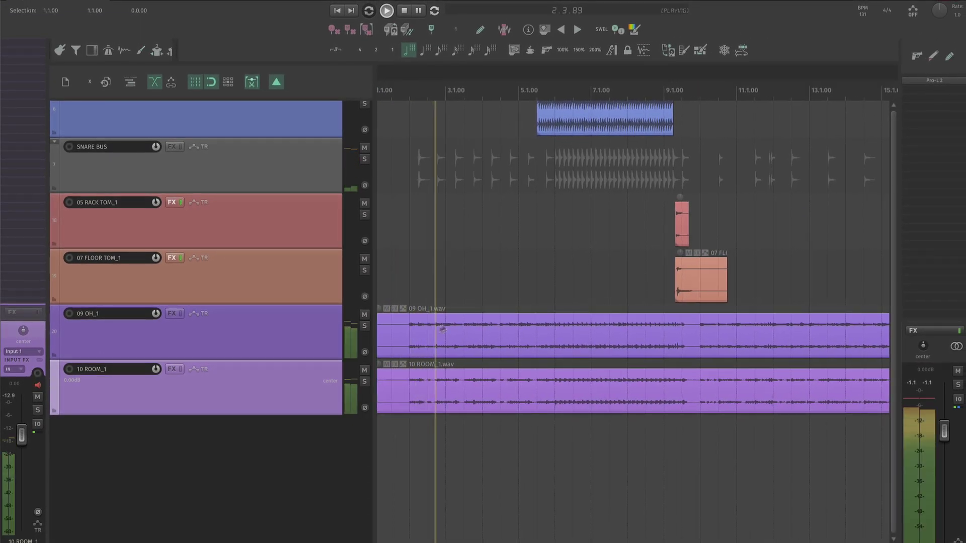
- Play the drum mix from the start and check how the 09 OH_1 and 10 ROOM_1 tracks sit with the sampled drums
scroll(544, 380, "down", 1)
scroll(488, 300, "right", 1)
scroll(491, 304, "left", 1)
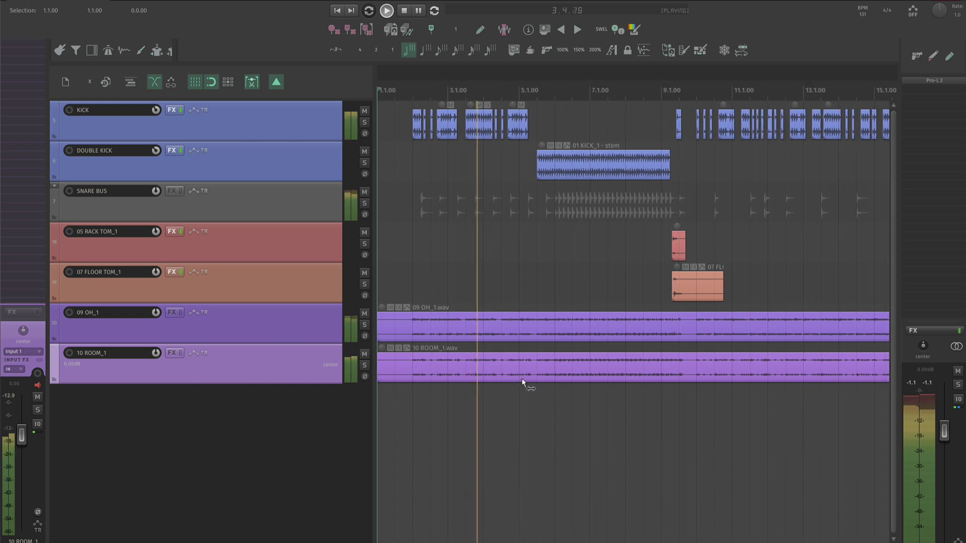
scroll(522, 382, "down", 2)
left_click(55, 185)
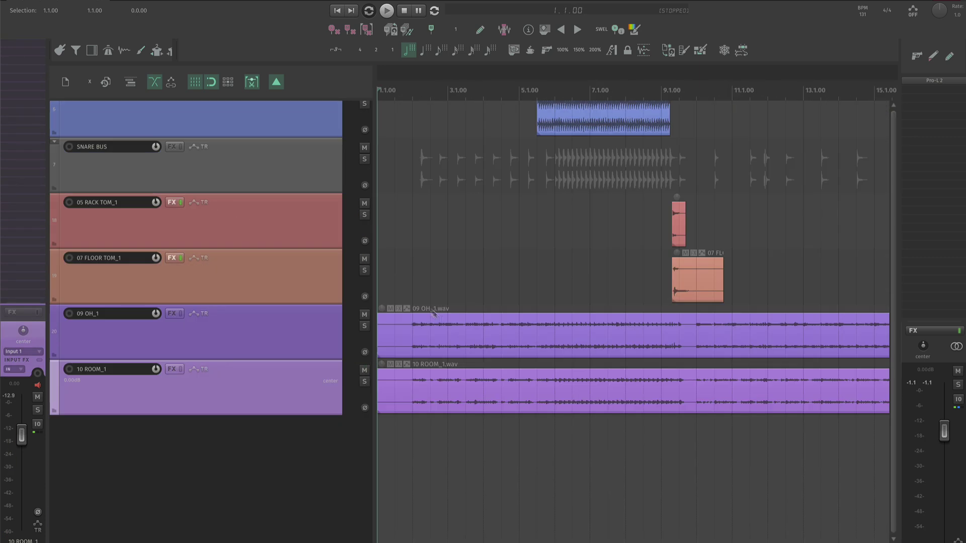
key("space")
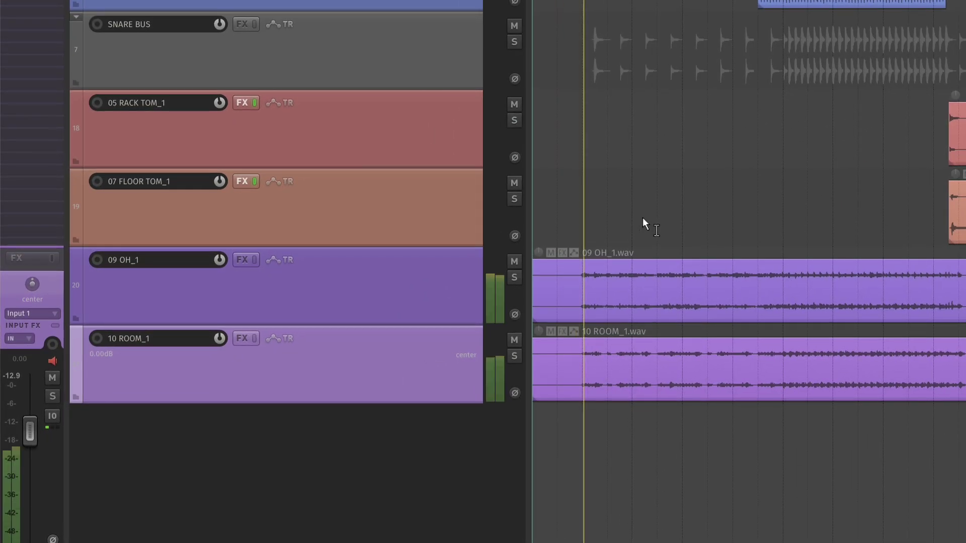
scroll(762, 254, "up", 1)
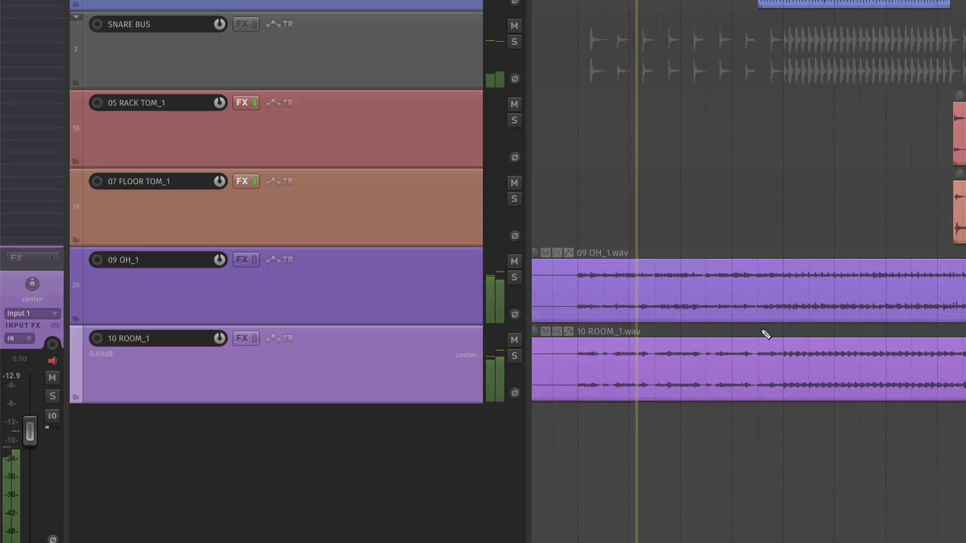
scroll(703, 218, "down", 2)
scroll(720, 347, "down", 2)
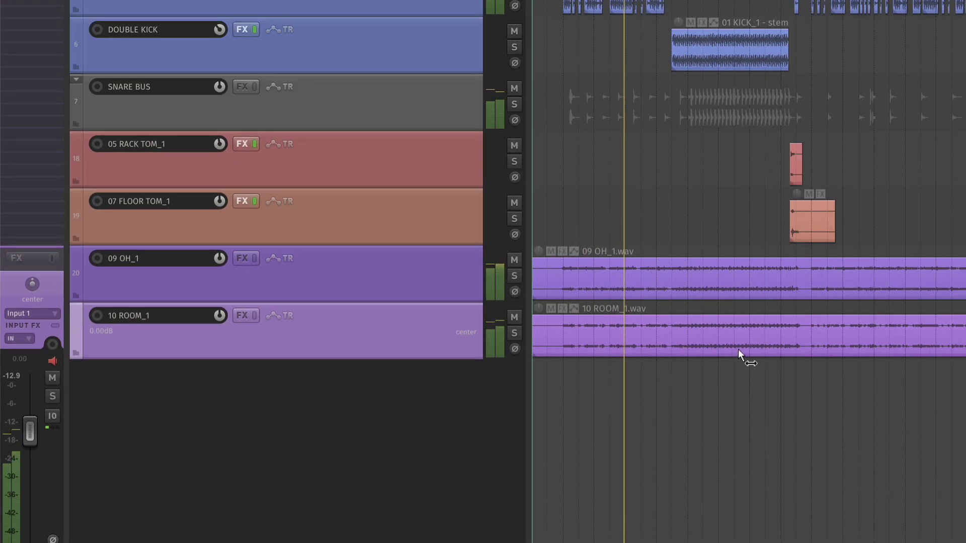
double_click(453, 125)
double_click(454, 125)
double_click(454, 125)
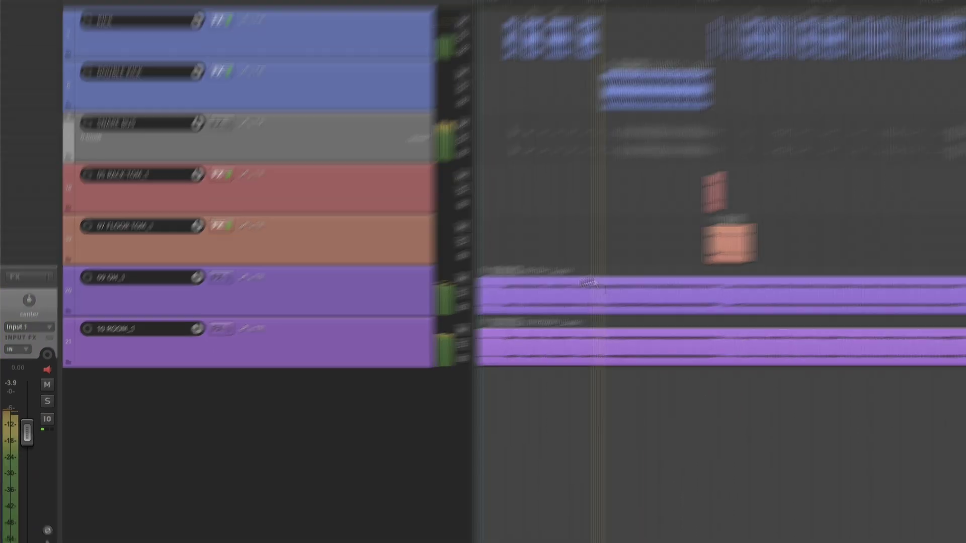
scroll(589, 283, "up", 3)
scroll(609, 303, "up", 3)
left_click_drag(627, 299, 672, 284)
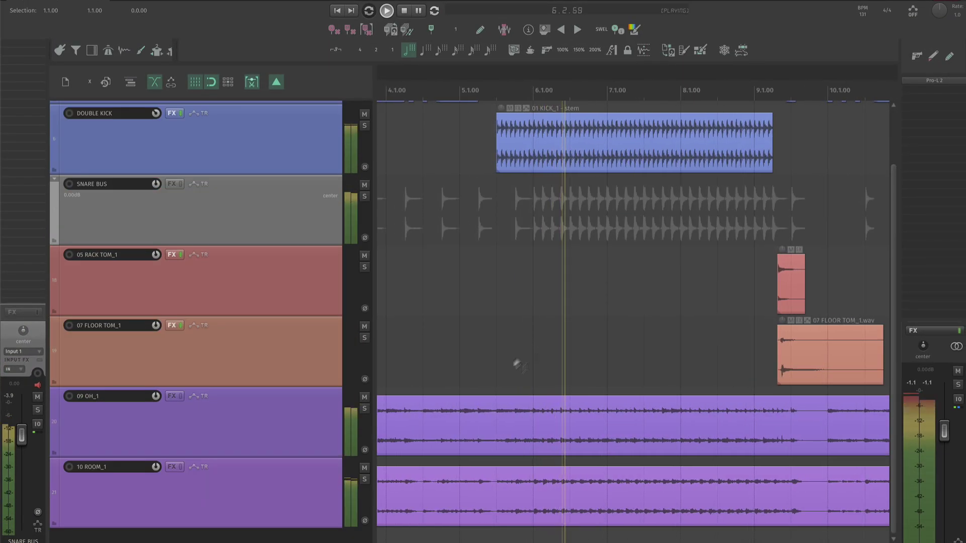
- Audition the 10 ROOM_1 track on its own by briefly soloing and unsoloing it
left_click(312, 494)
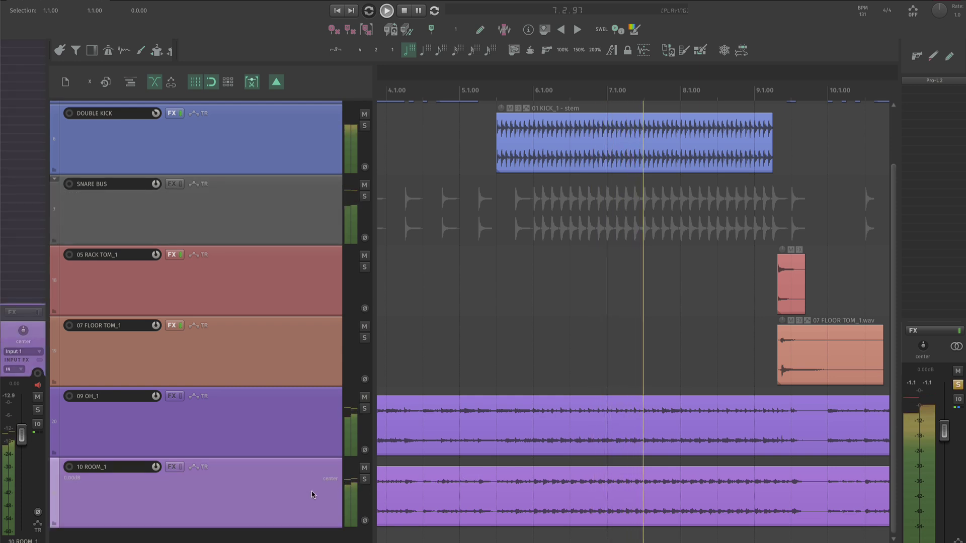
left_click(365, 480)
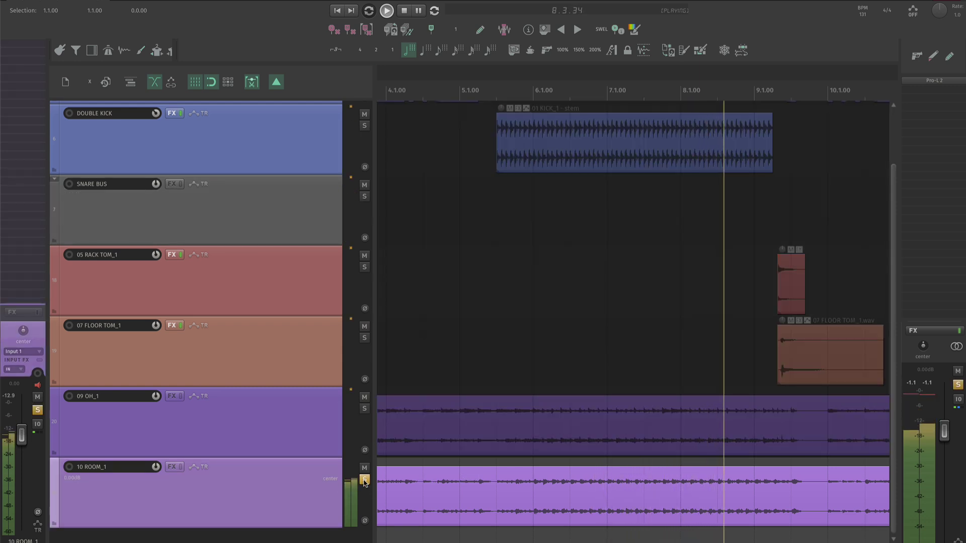
left_click(364, 481)
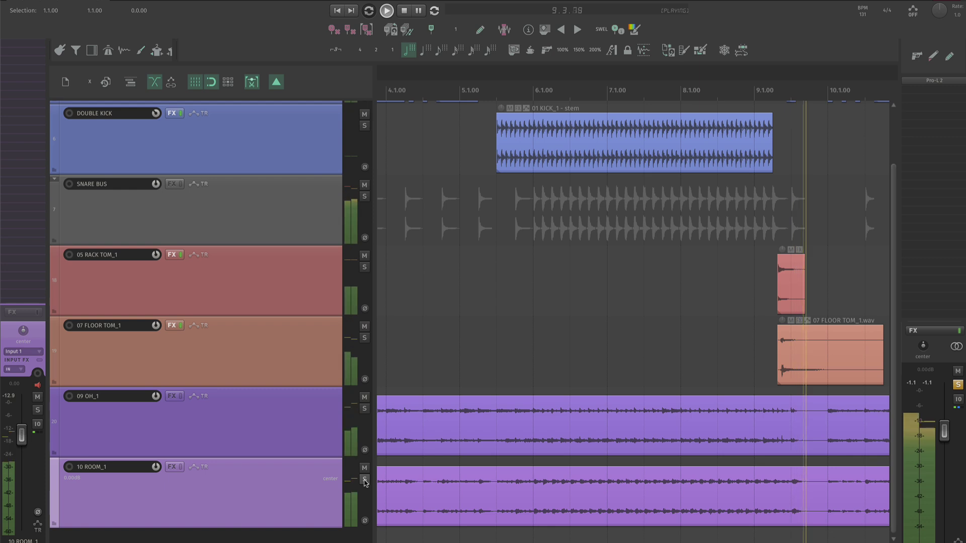
- Play the double-kick section, add Pro-Q 3 to 10 ROOM_1 with a bell at 421.89 Hz, -6 dB, Q 0.688, and lower the track's fader
scroll(537, 341, "down", 2)
left_click(509, 368)
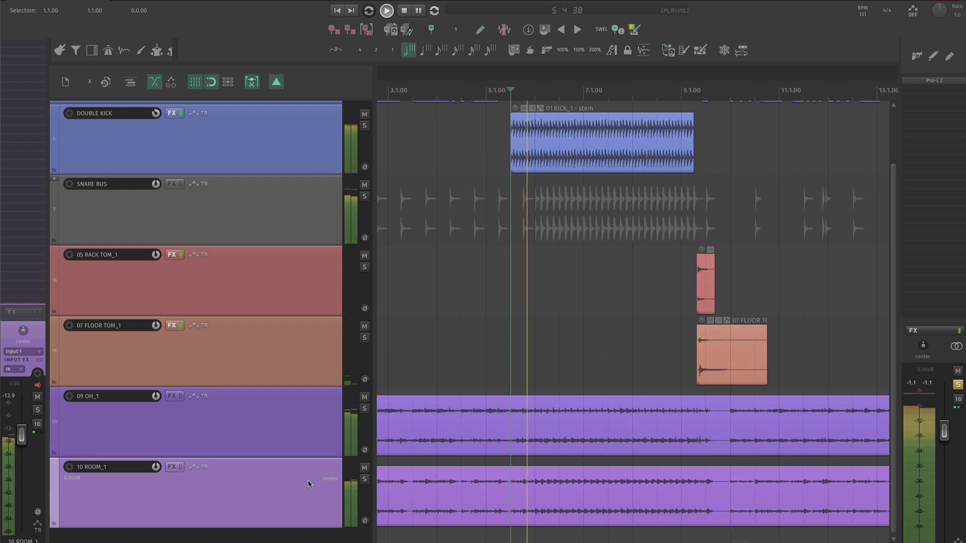
key("f")
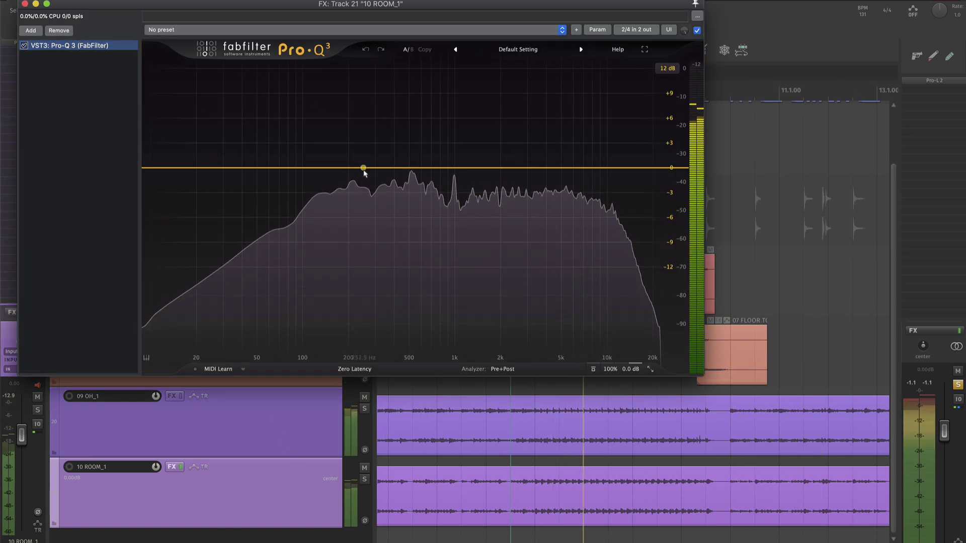
left_click_drag(365, 172, 396, 215)
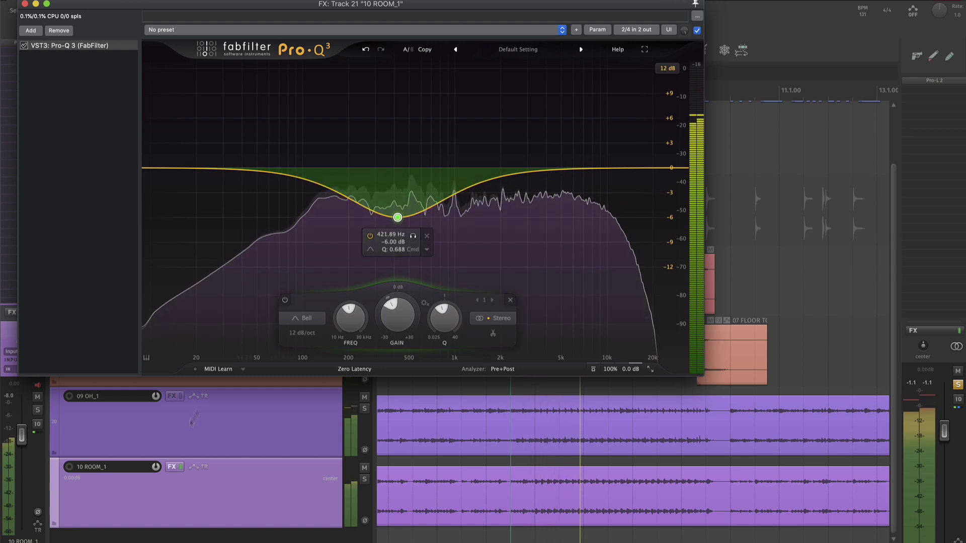
left_click(241, 482)
left_click_drag(24, 447, 25, 458)
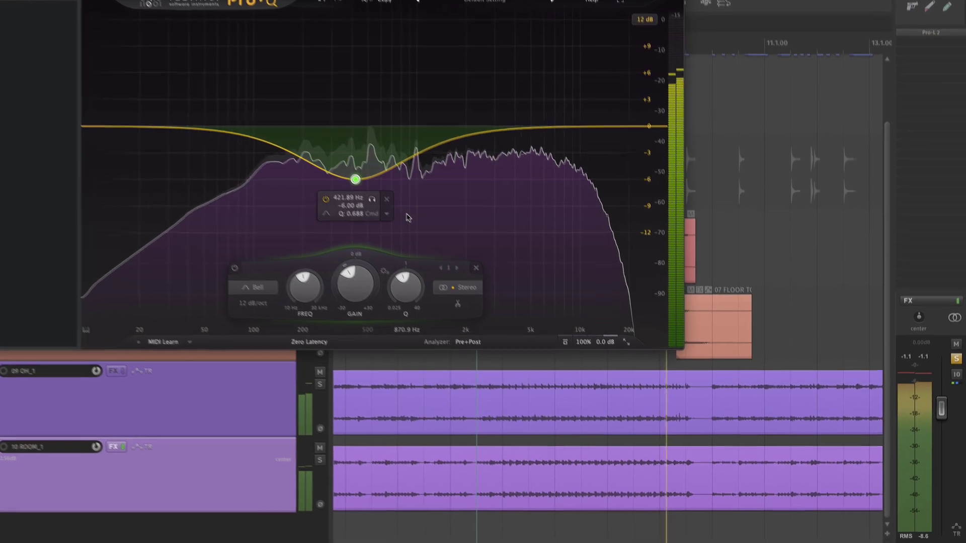